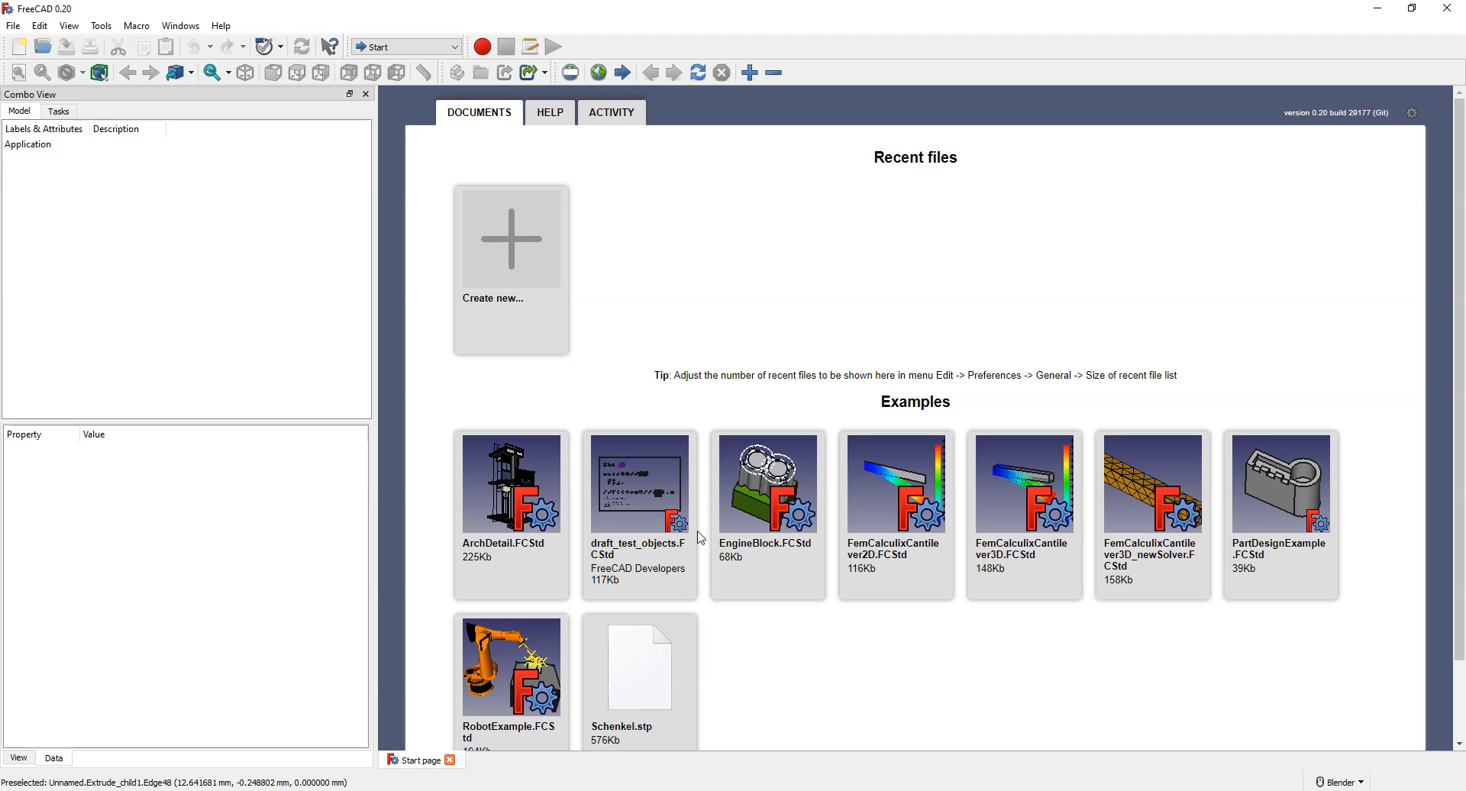
Create a new document in the Draft workbench and set the working plane to Top (XY)
left_click(451, 48)
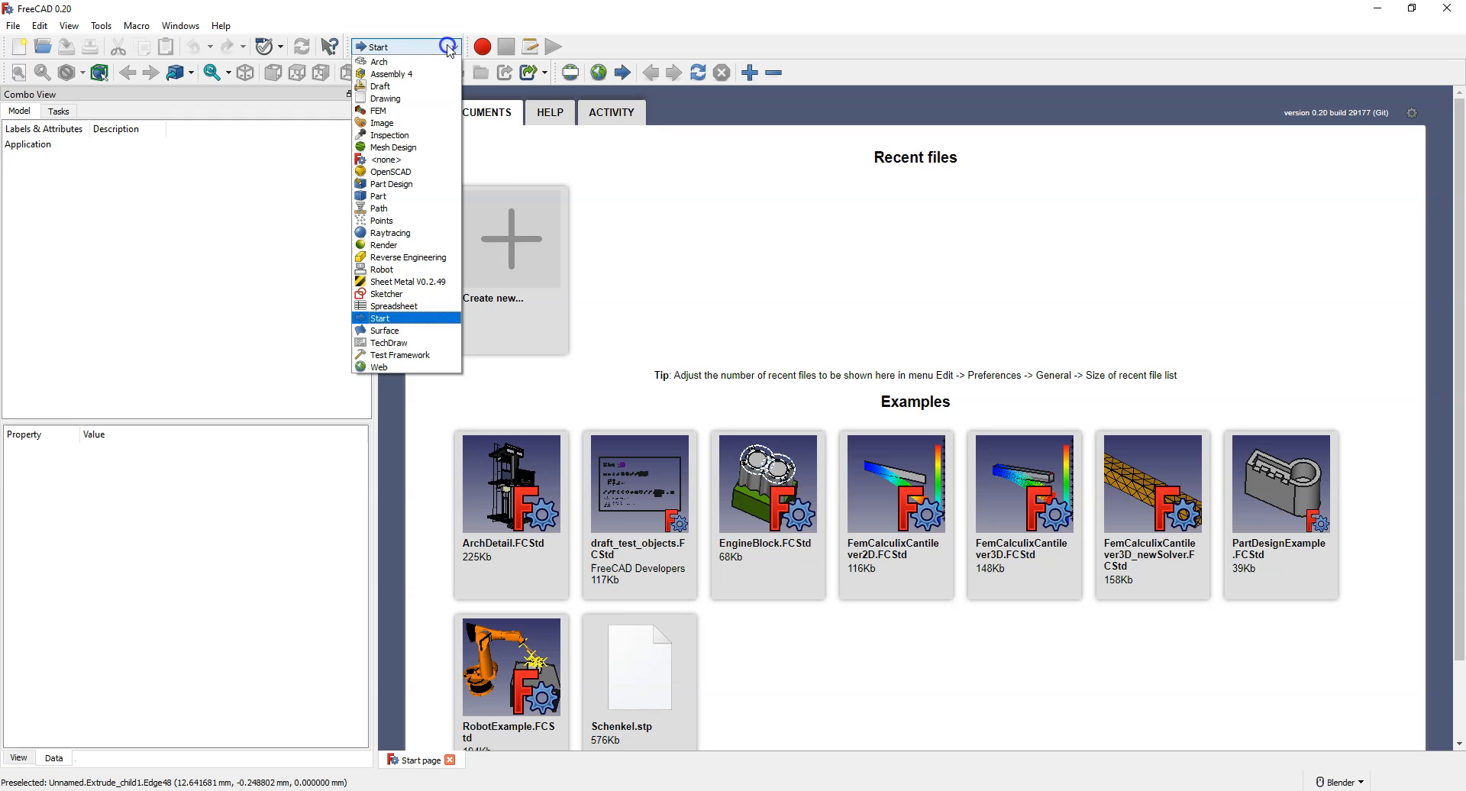
left_click(417, 87)
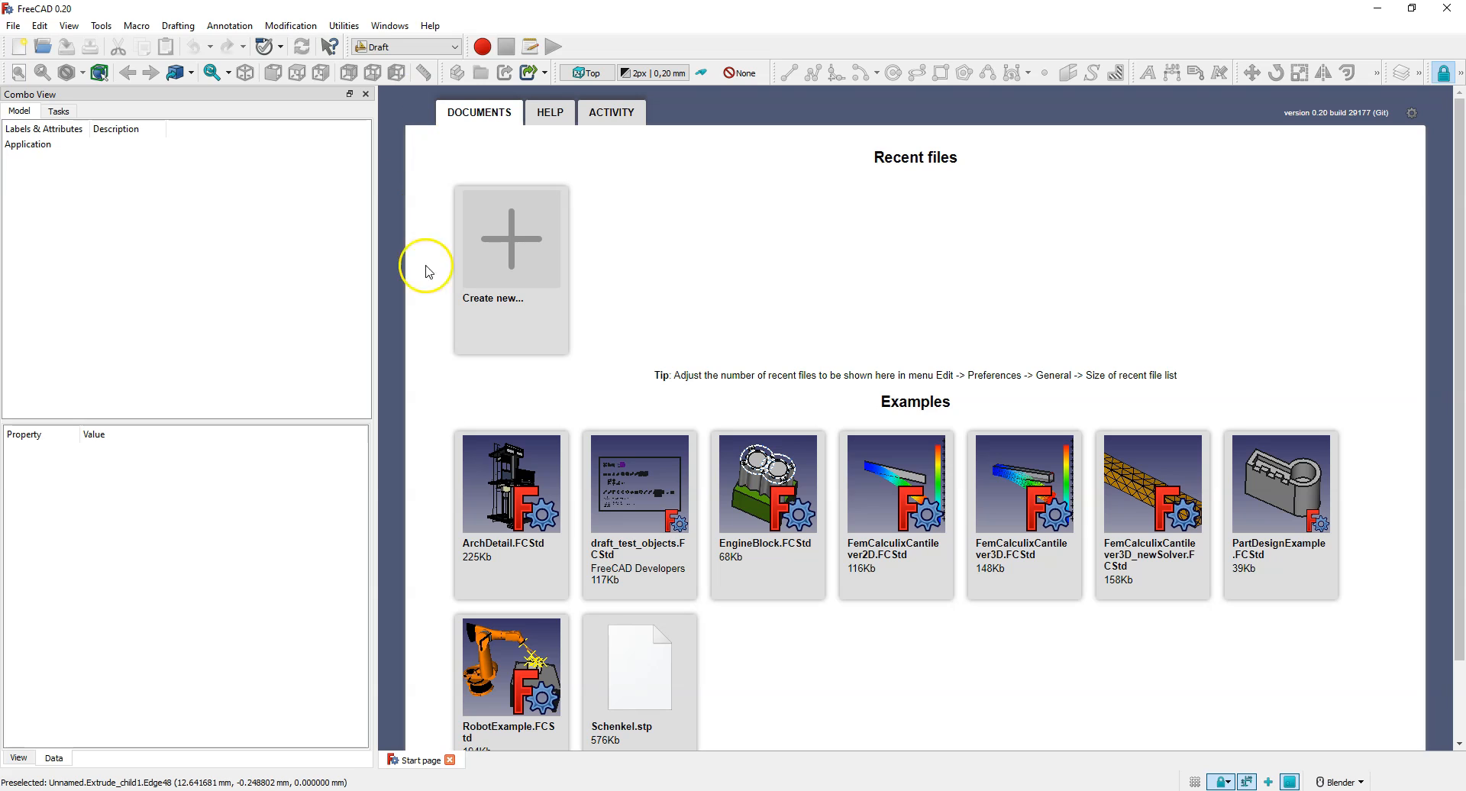
left_click(520, 266)
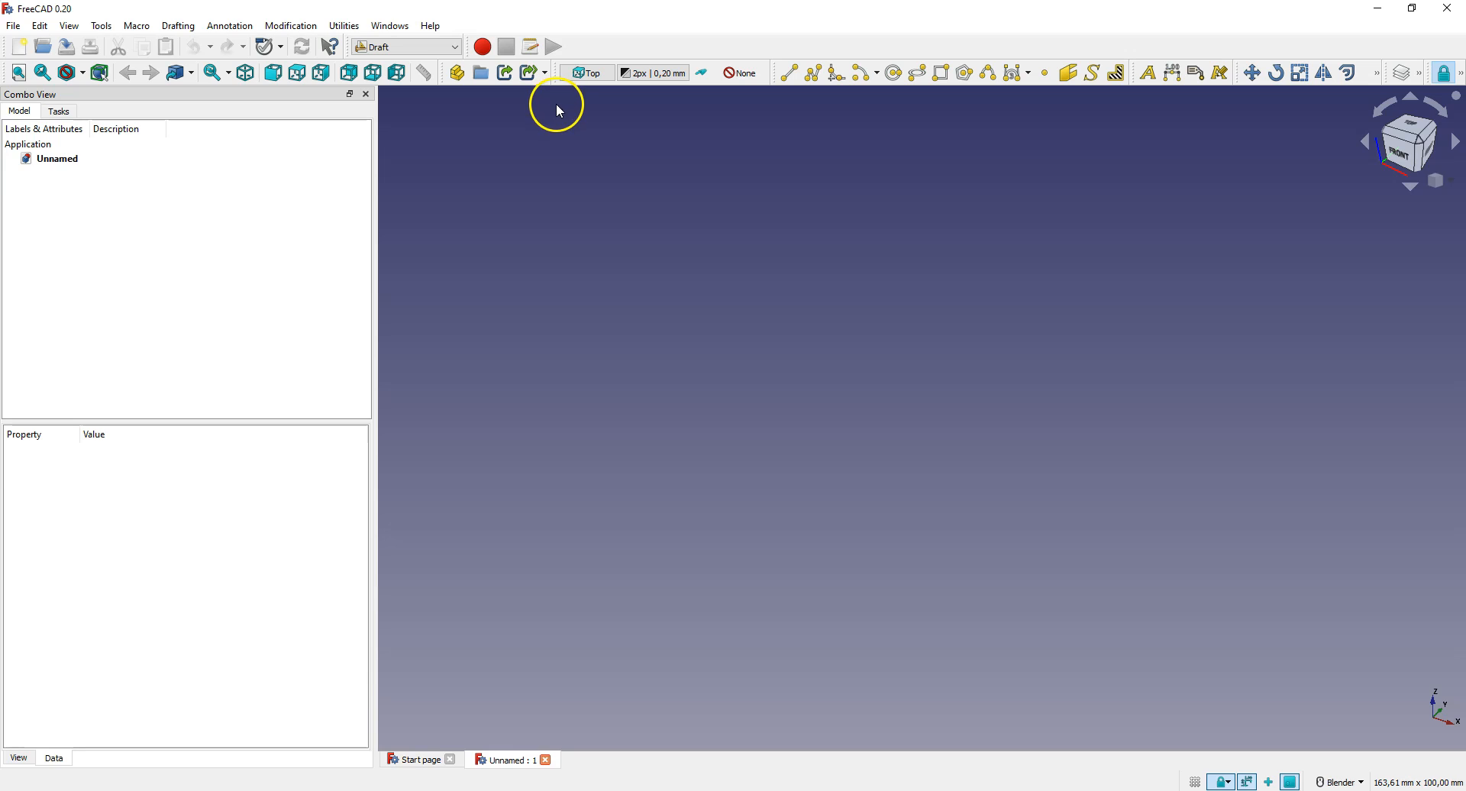
left_click(584, 77)
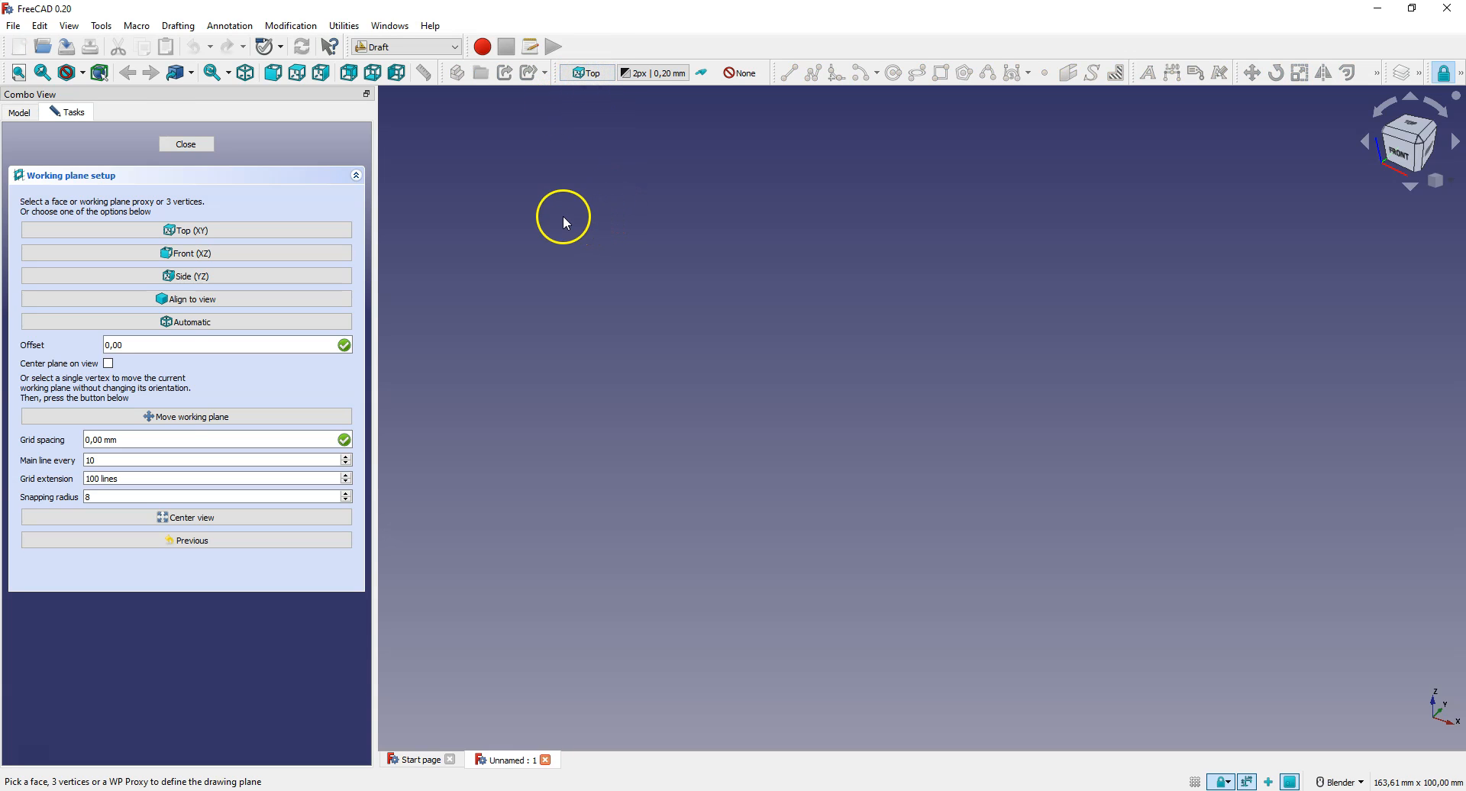
left_click(291, 231)
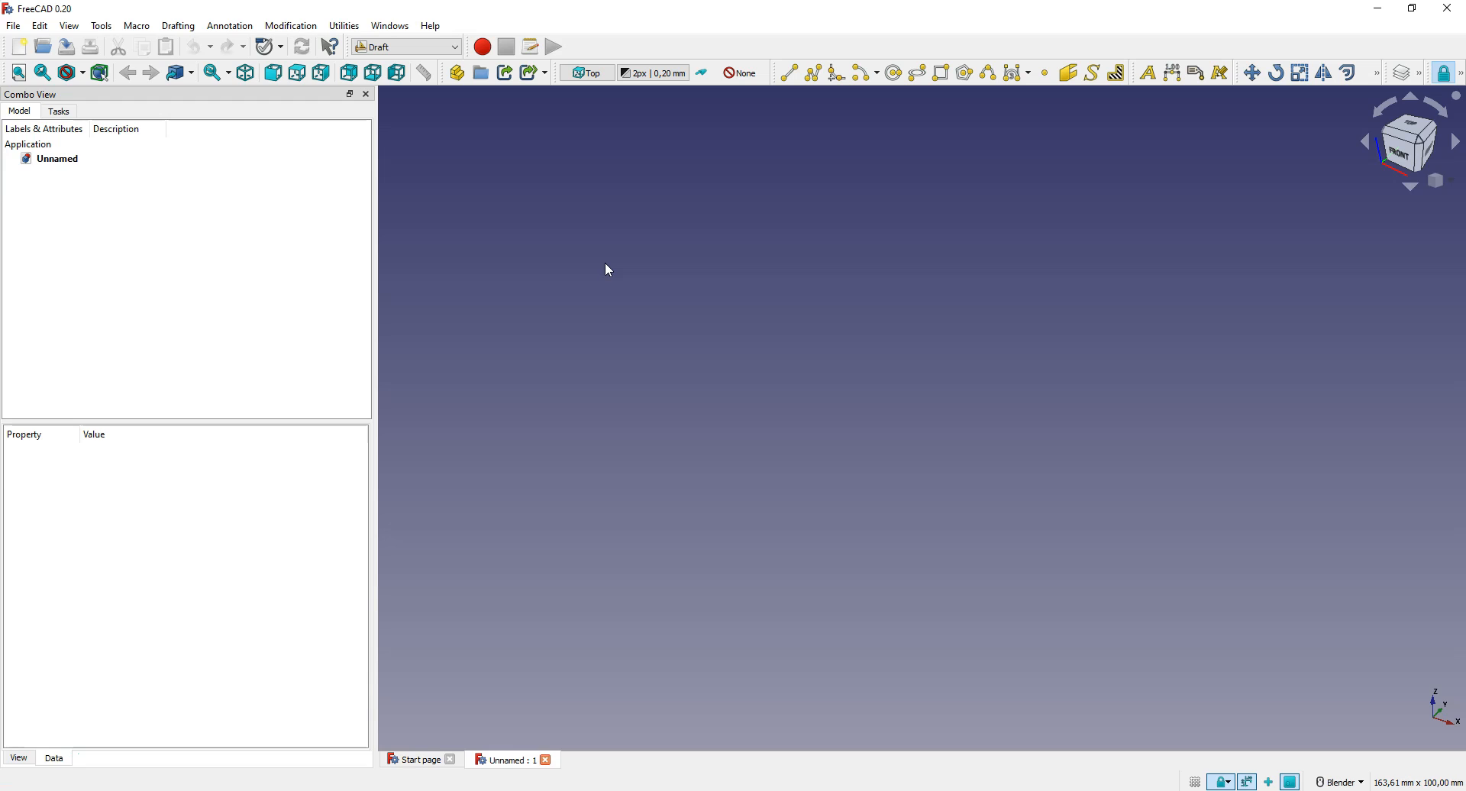
Create a ShapeString reading "CAD CAM" at the origin, 10 mm high, using the font file C:/Windows/Fonts/COOPBL.TTF
left_click(1094, 72)
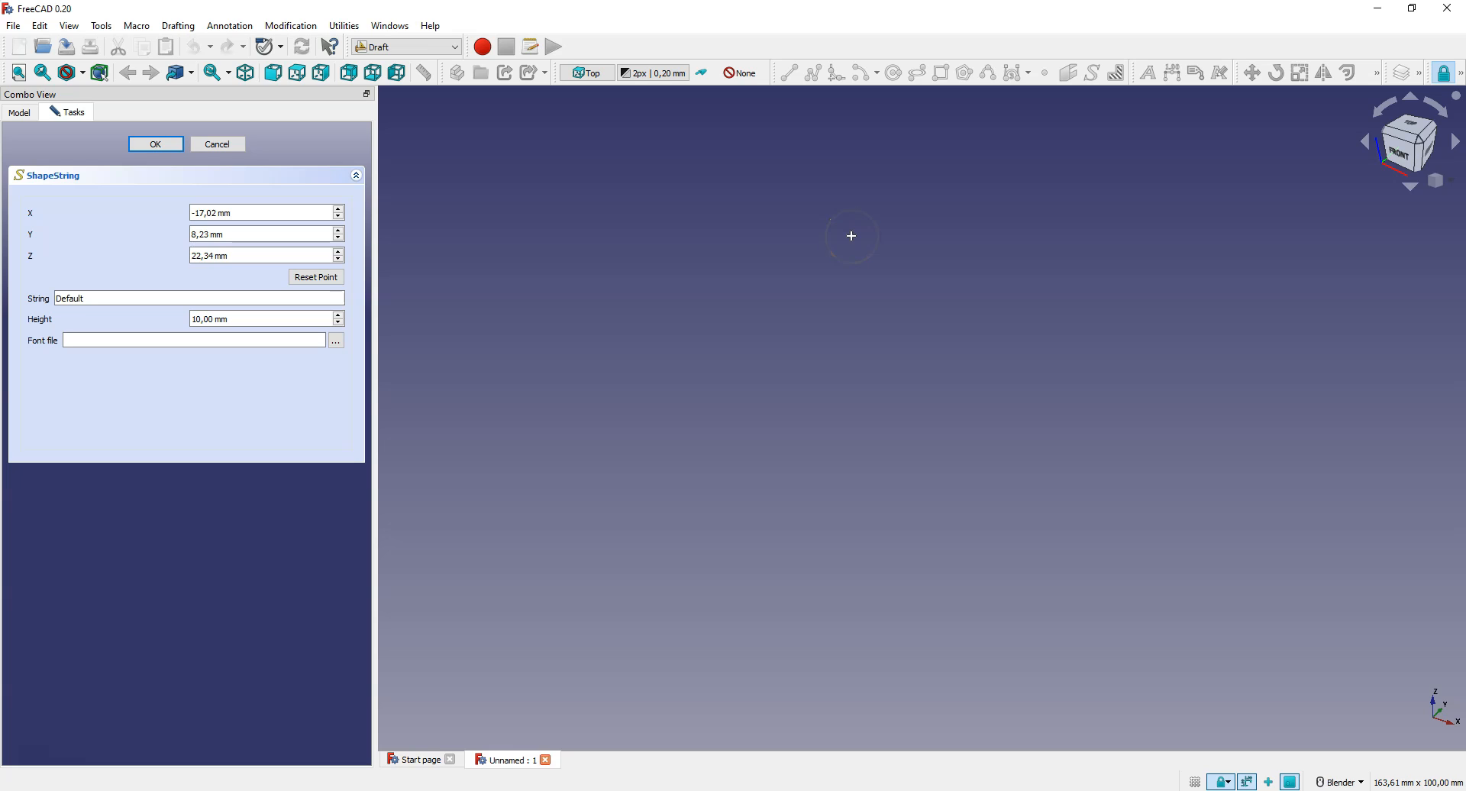
left_click_drag(96, 298, 44, 297)
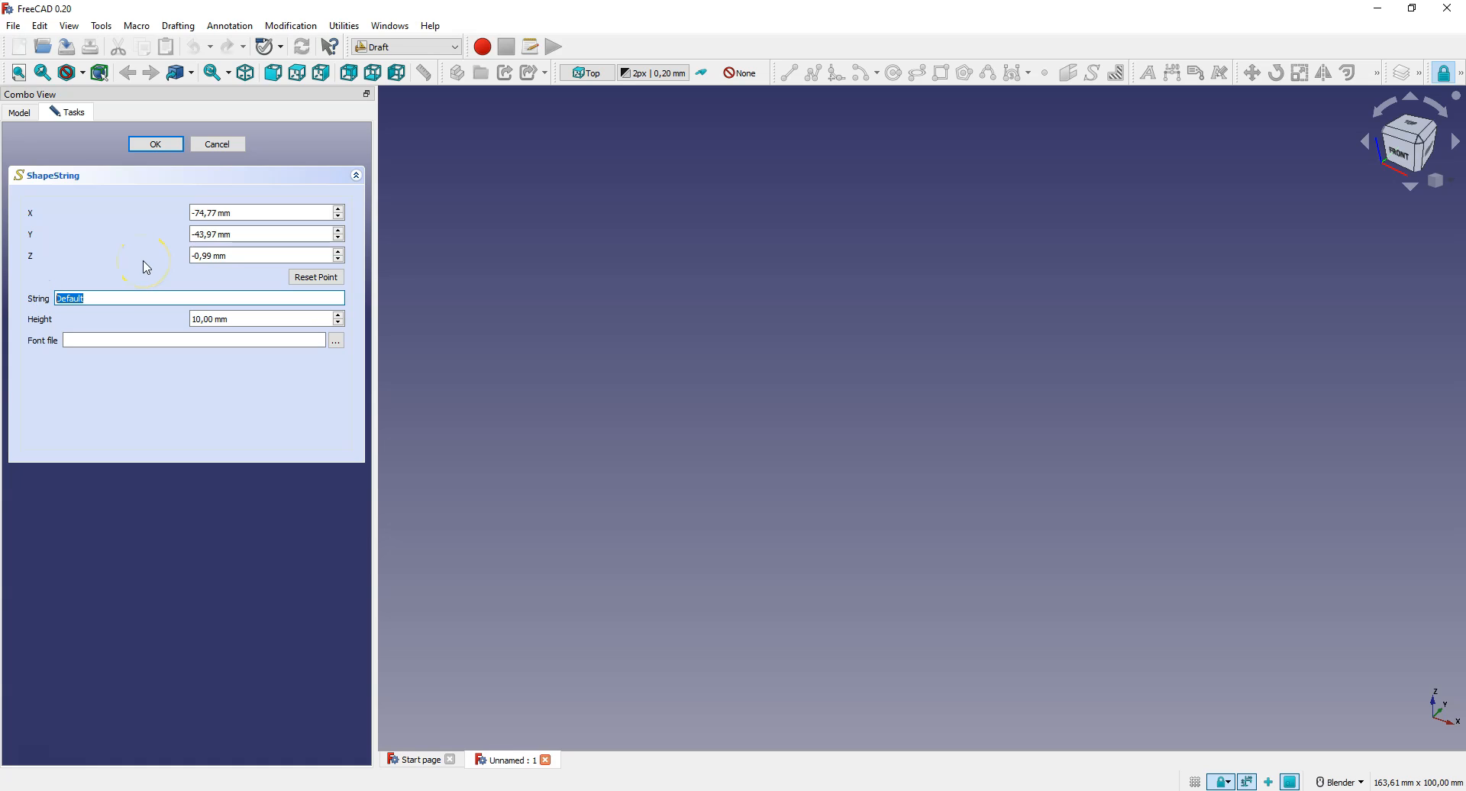
type("CAD CAM")
left_click(336, 341)
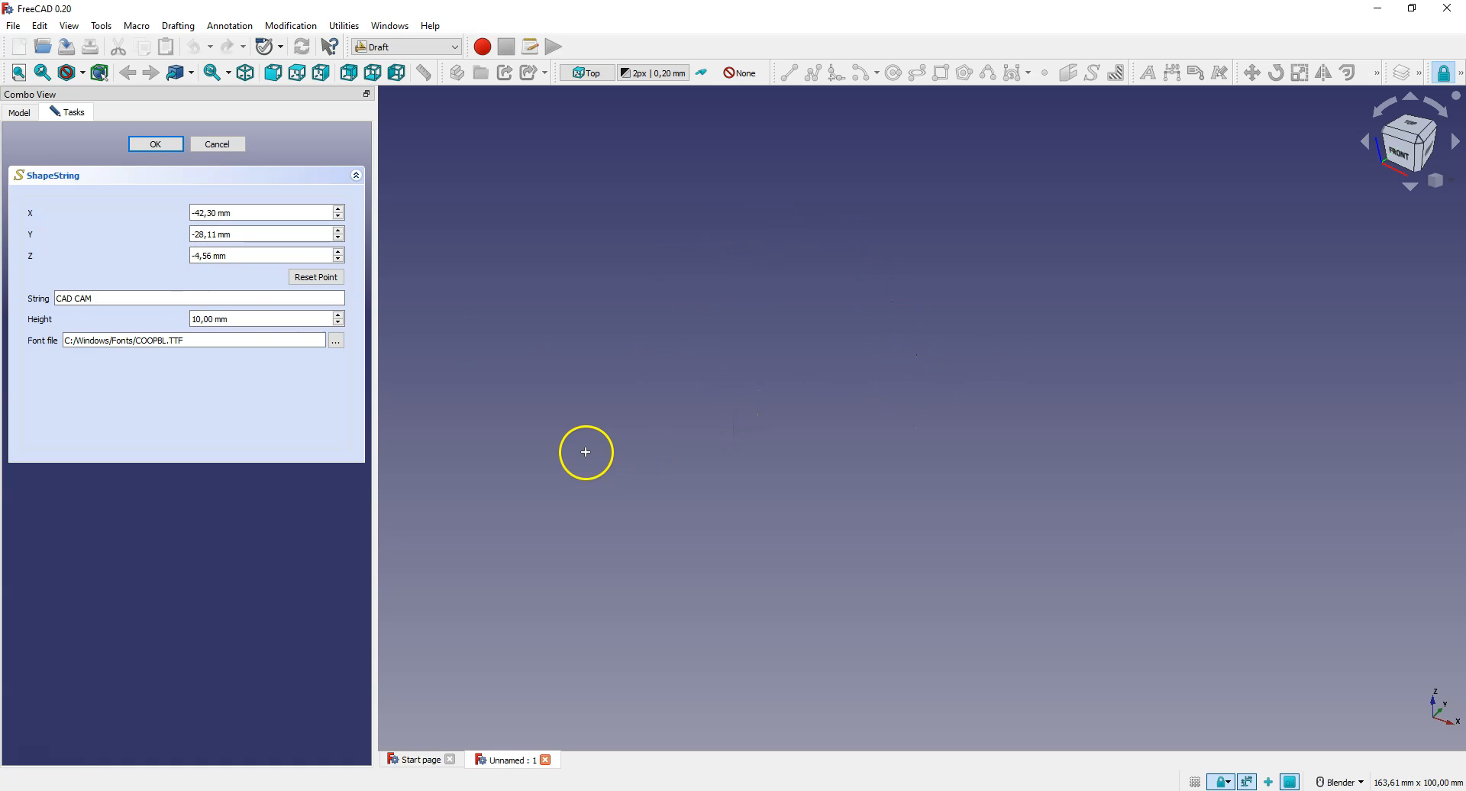
left_click(212, 321)
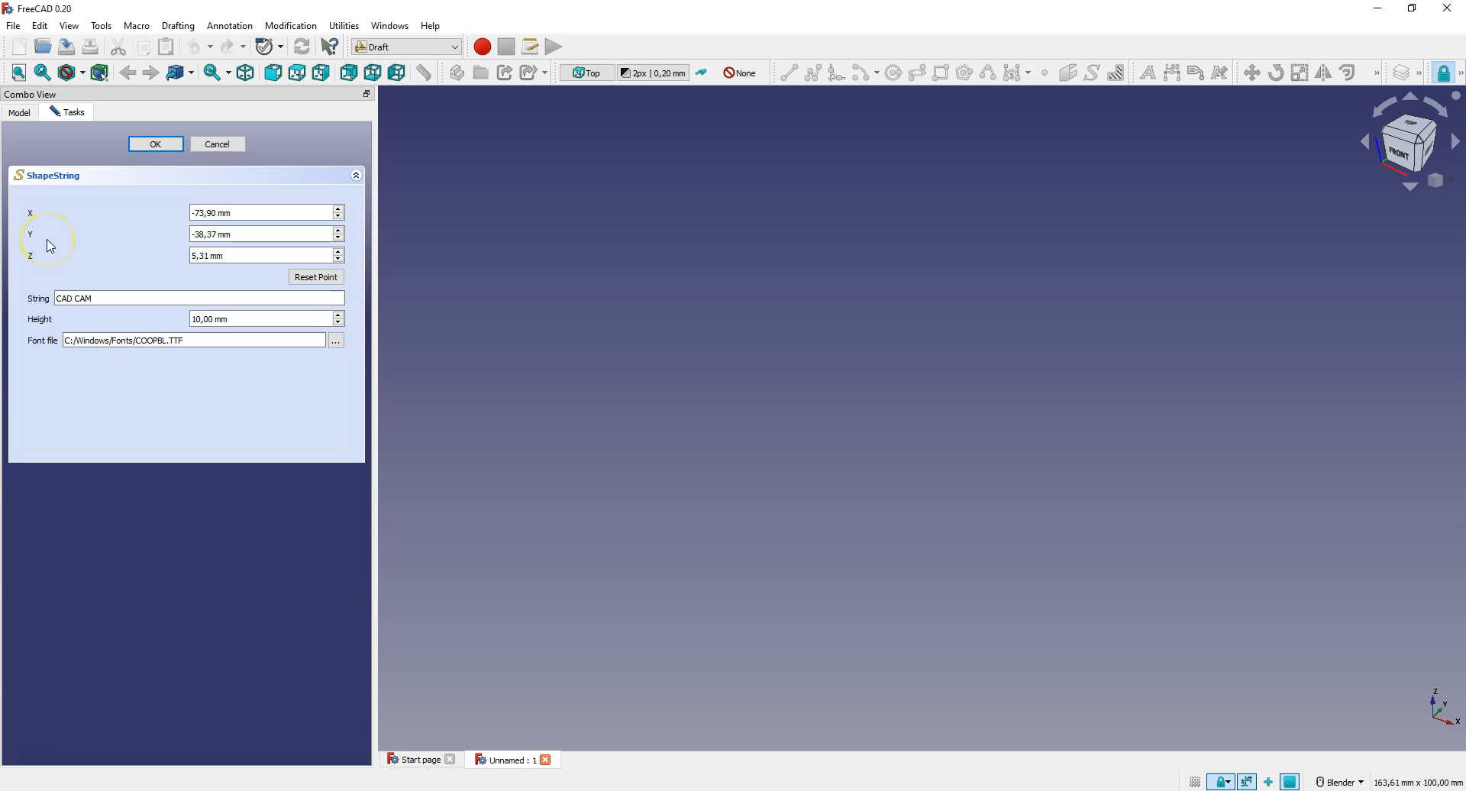
left_click(314, 278)
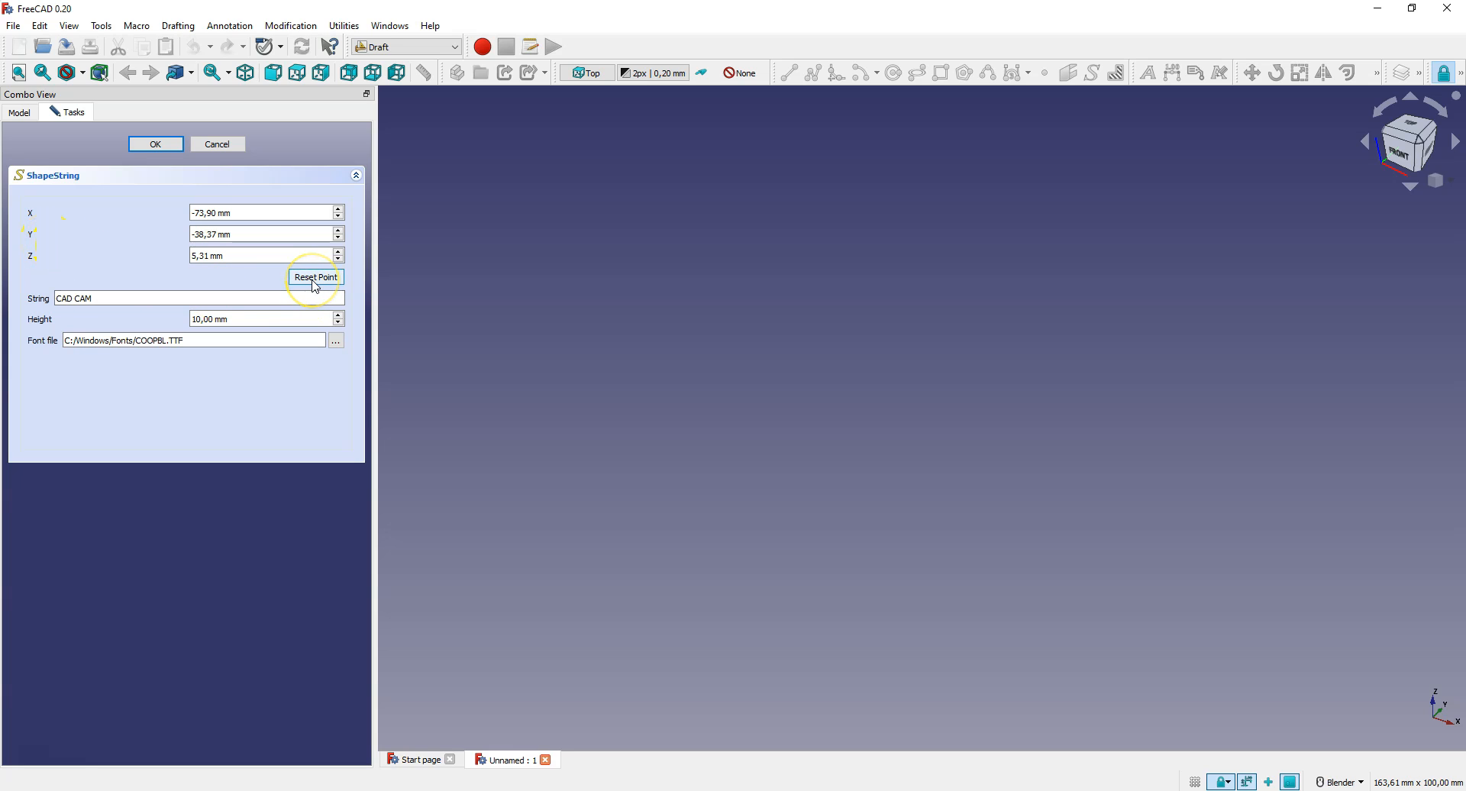
left_click(314, 281)
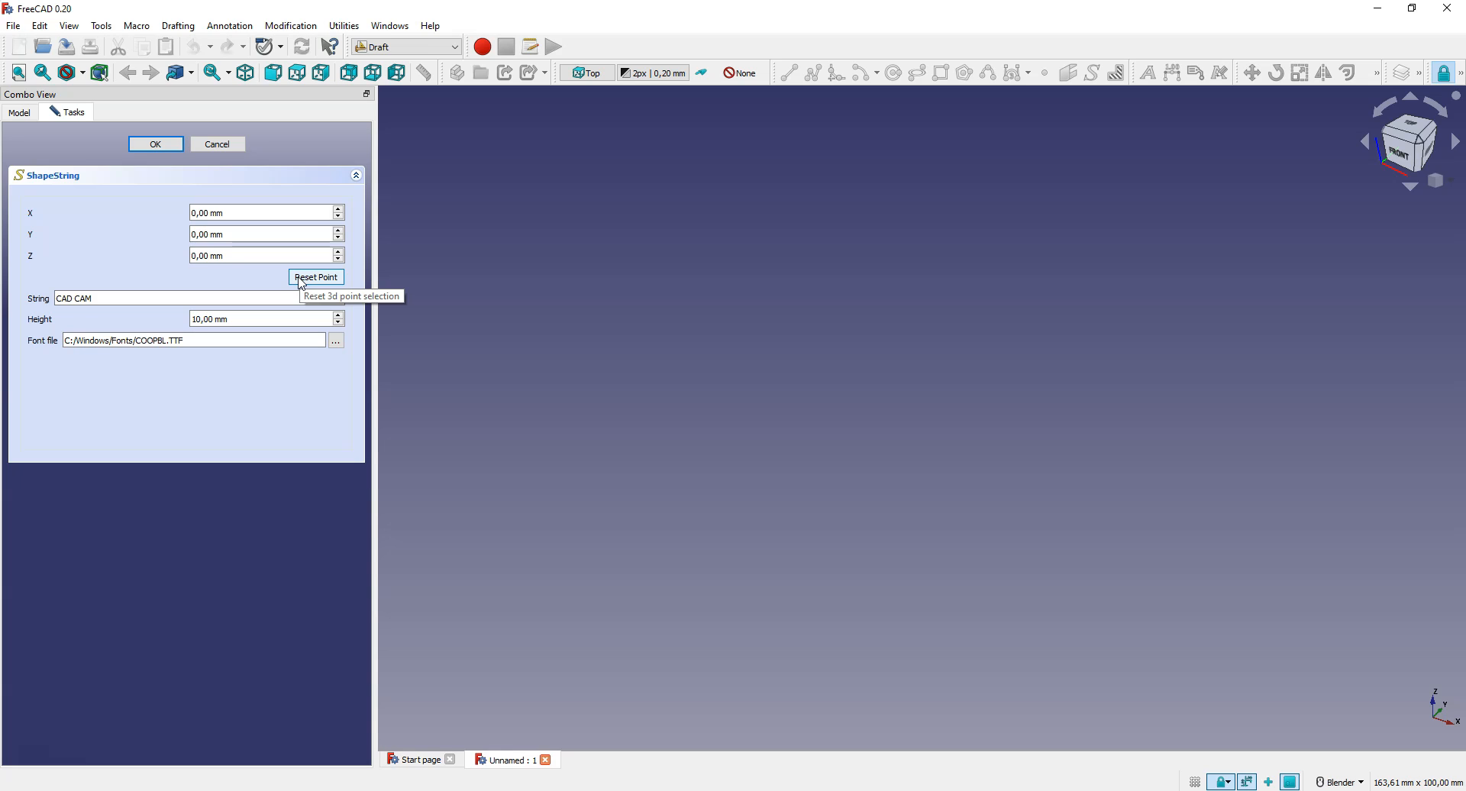
left_click(157, 285)
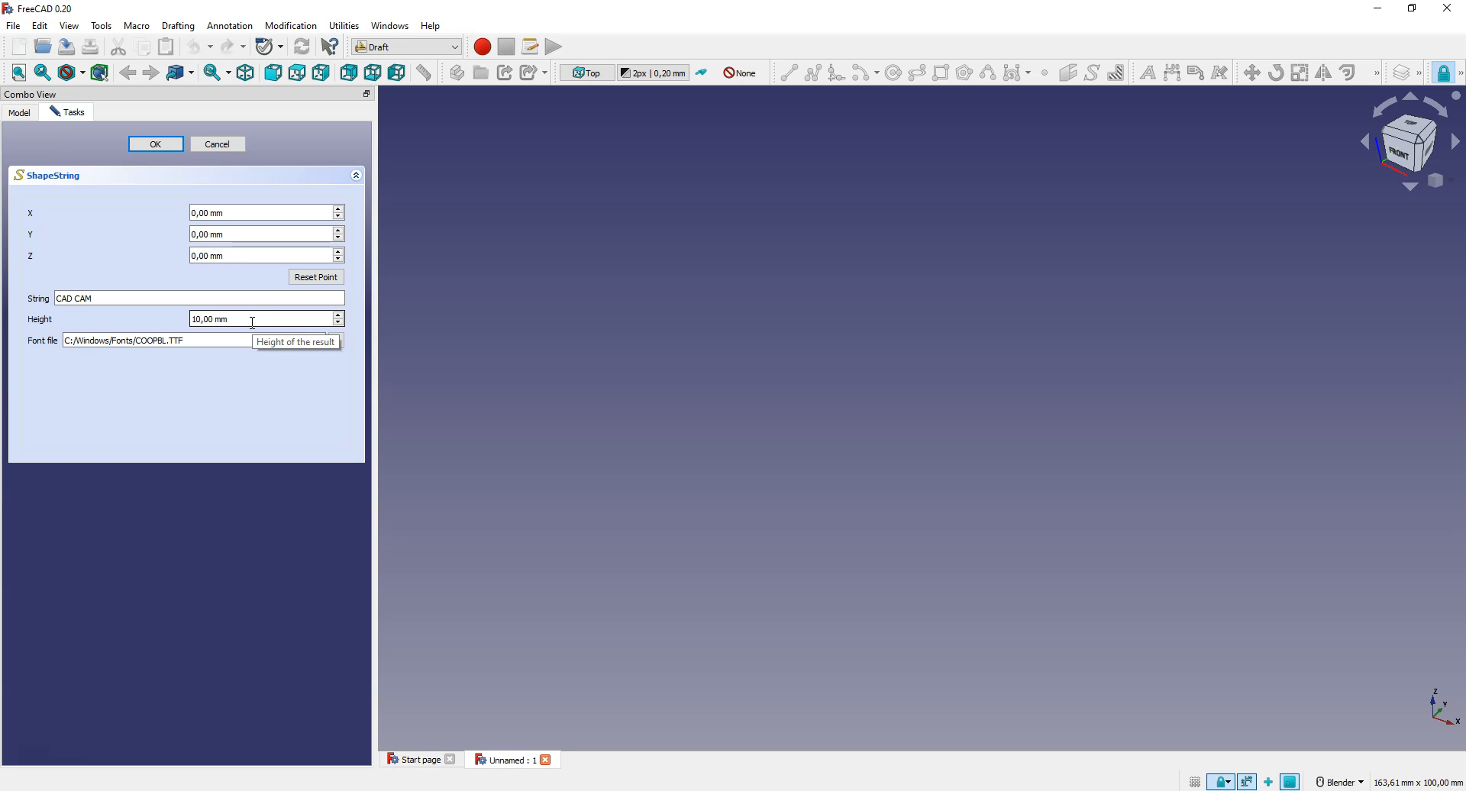
left_click(154, 145)
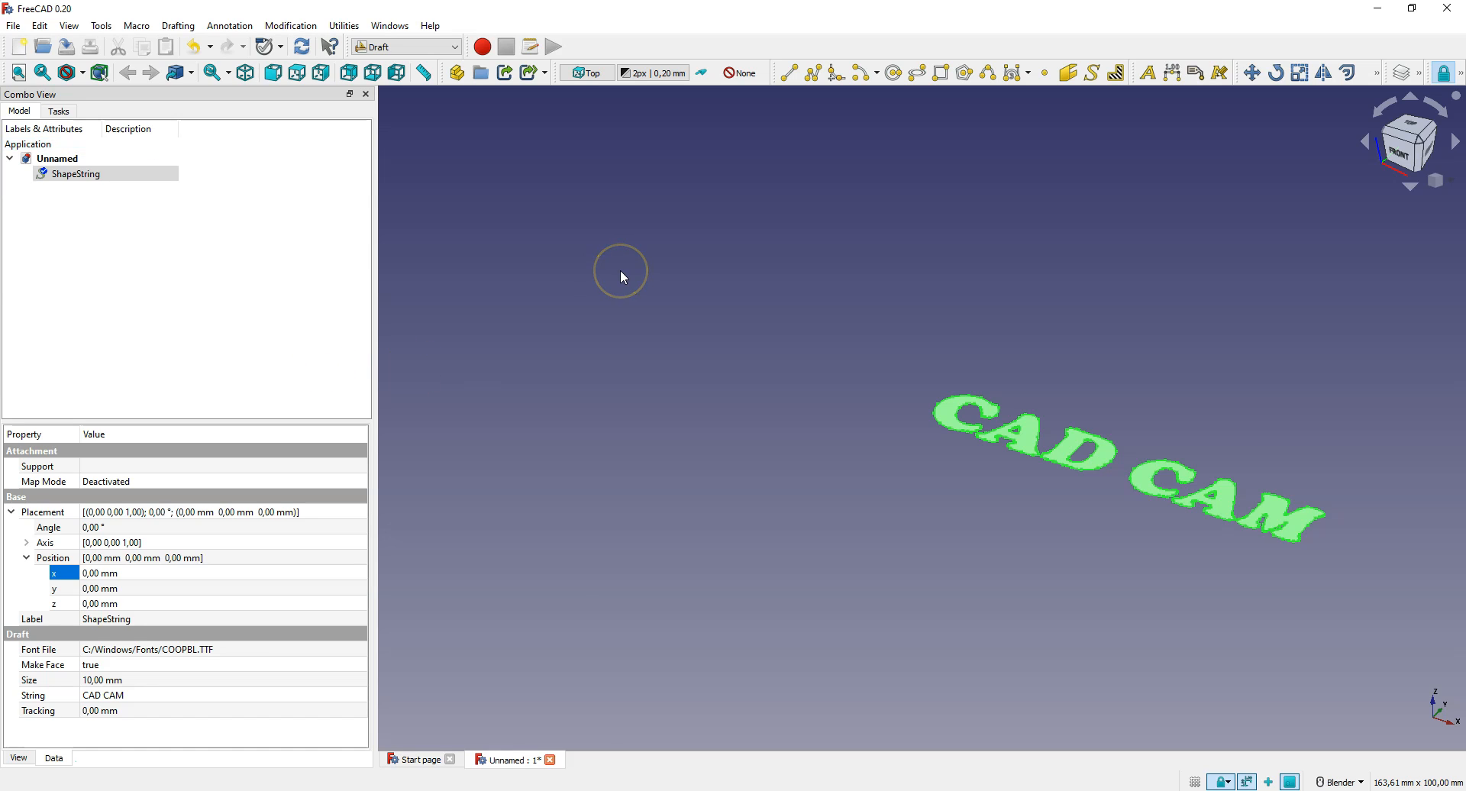
Extrude the CAD CAM ShapeString 3 mm along its normal in the Part workbench
middle_click_drag(932, 468, 1009, 441)
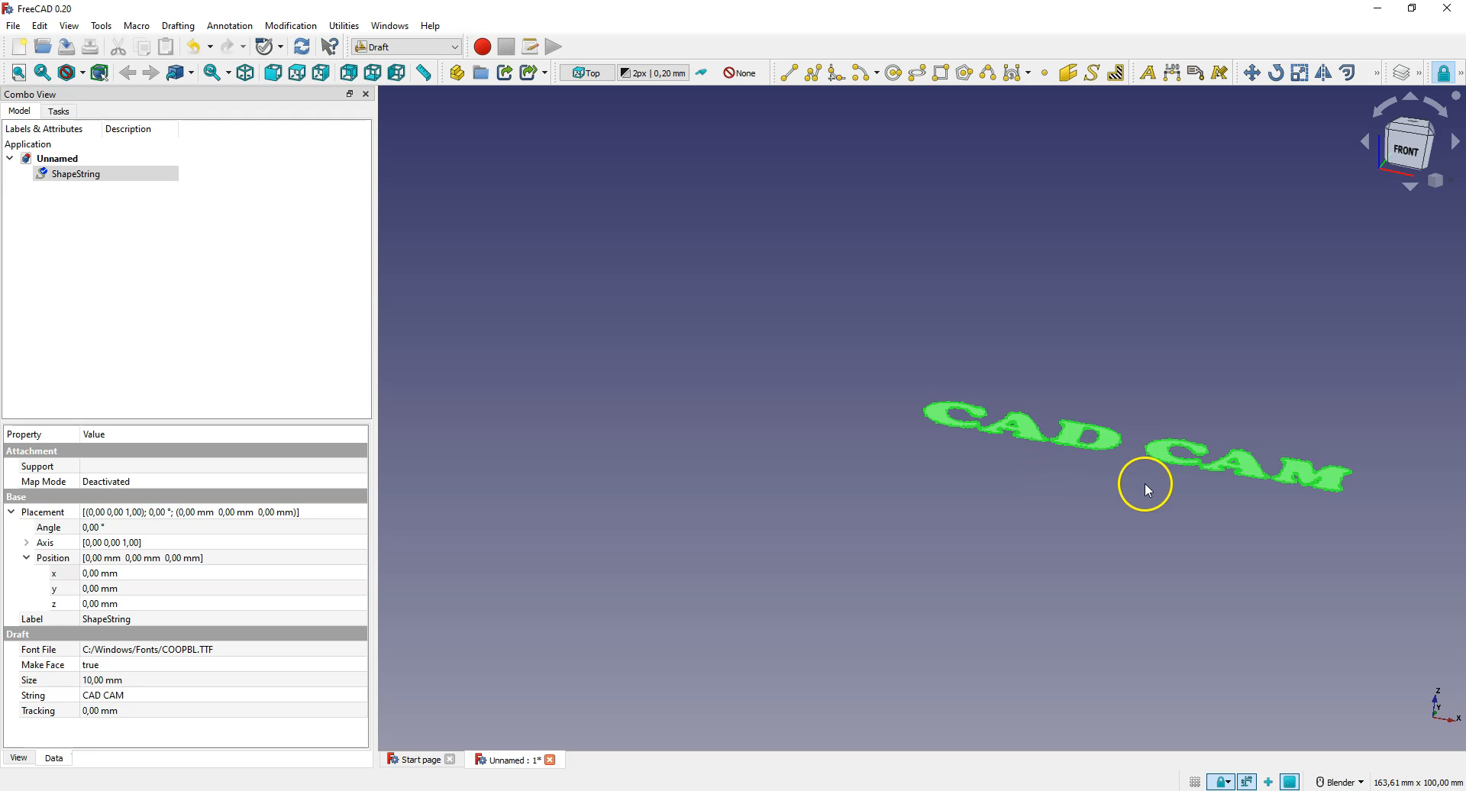
left_click(420, 55)
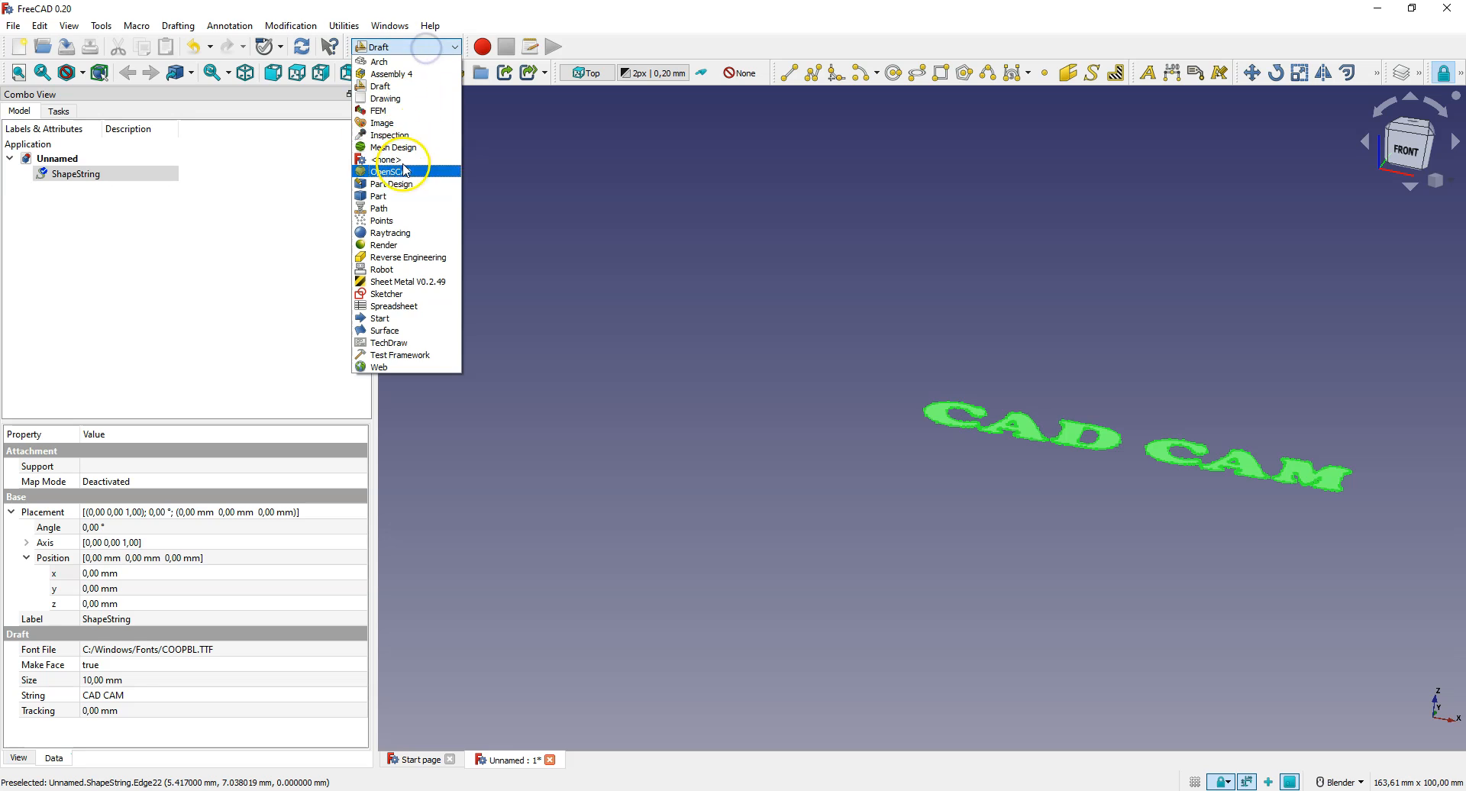
left_click(401, 188)
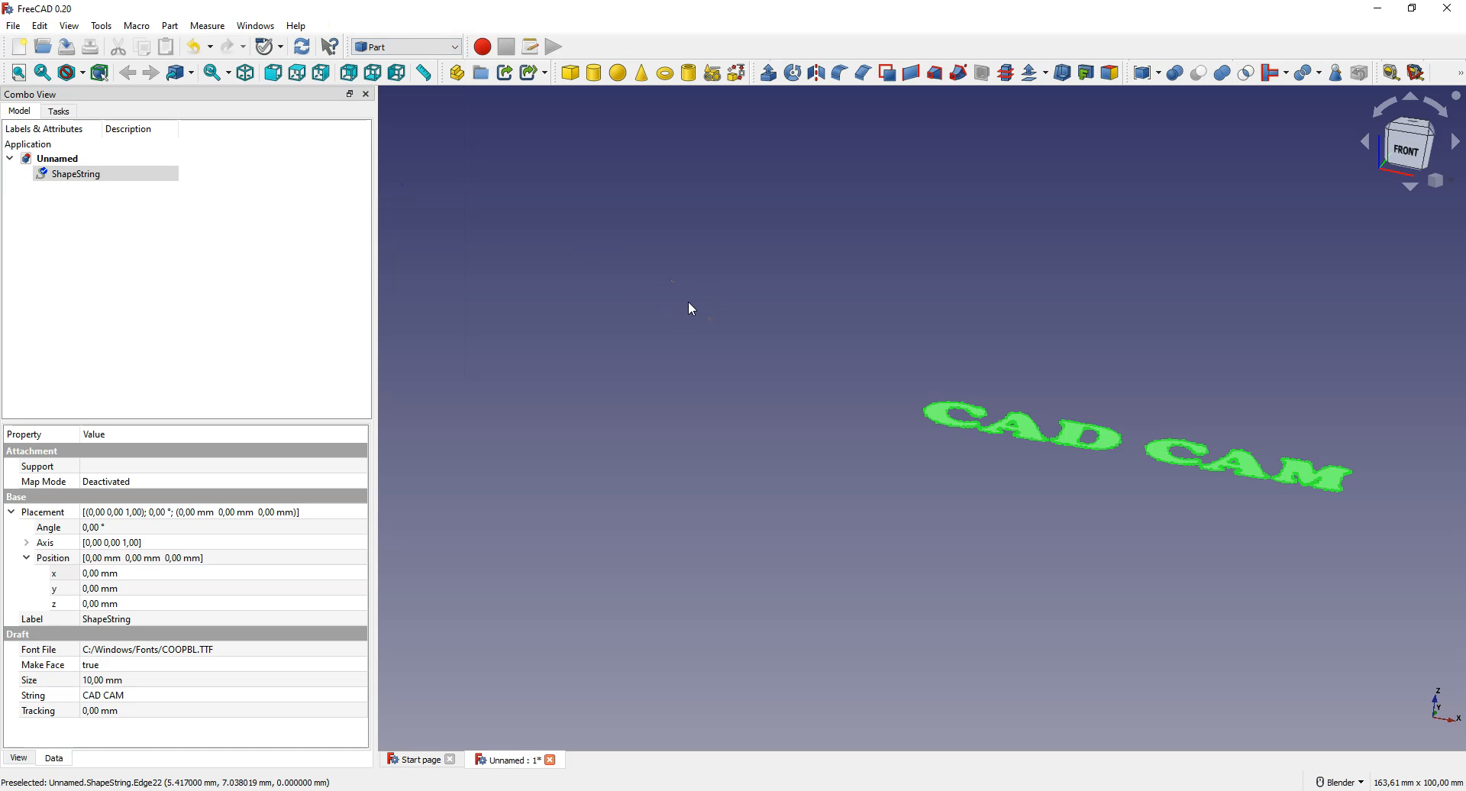
left_click(81, 174)
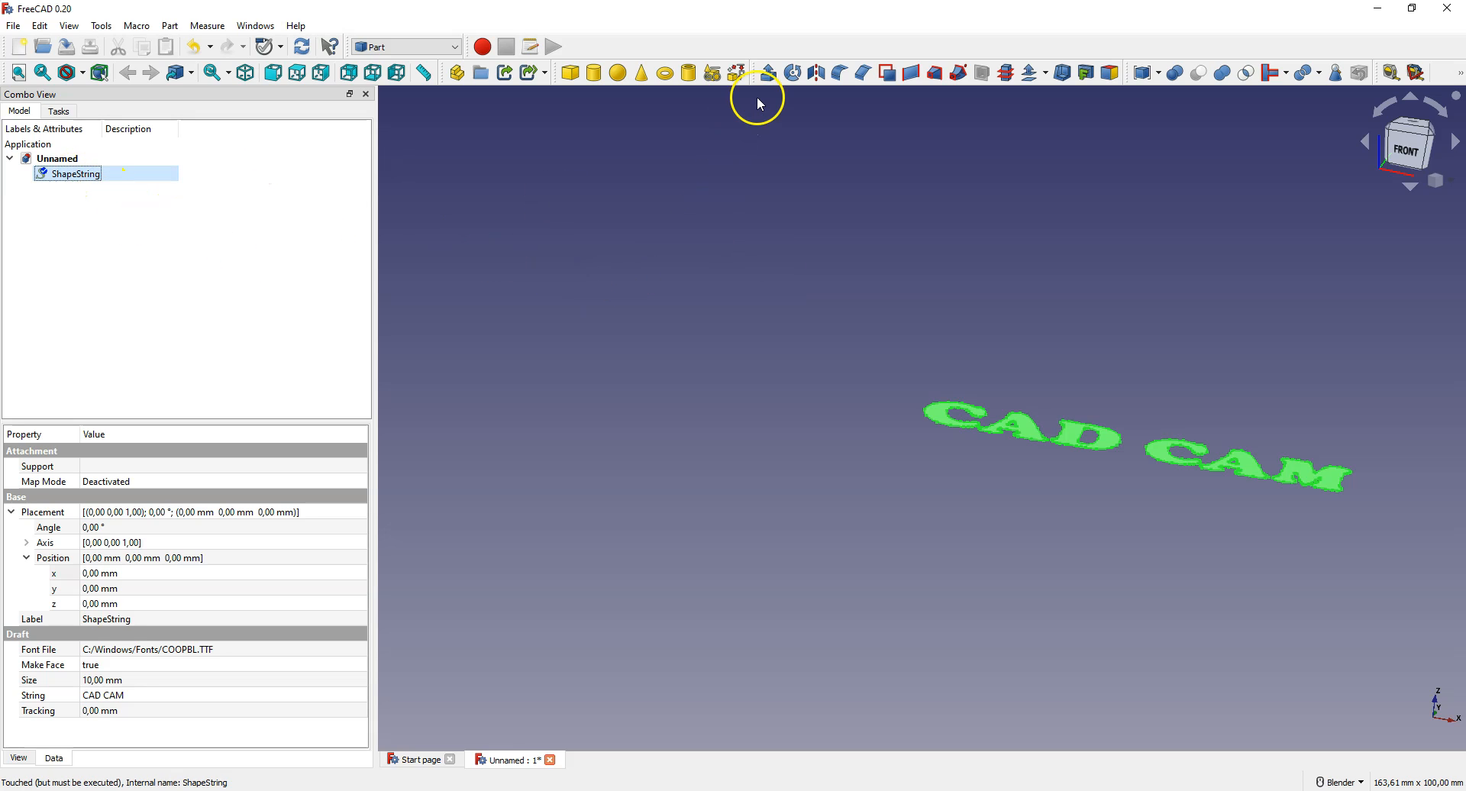
left_click(768, 74)
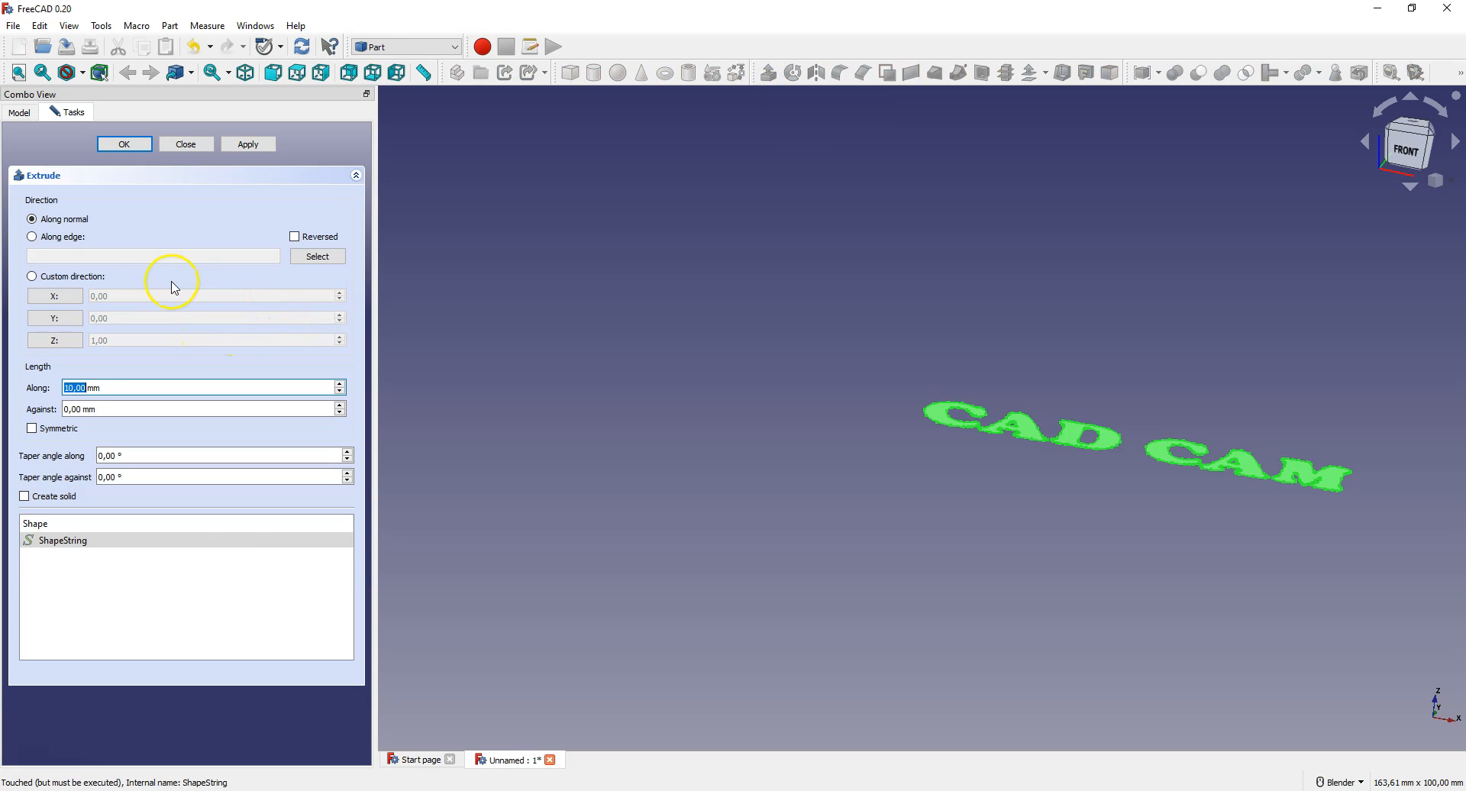
left_click(70, 387)
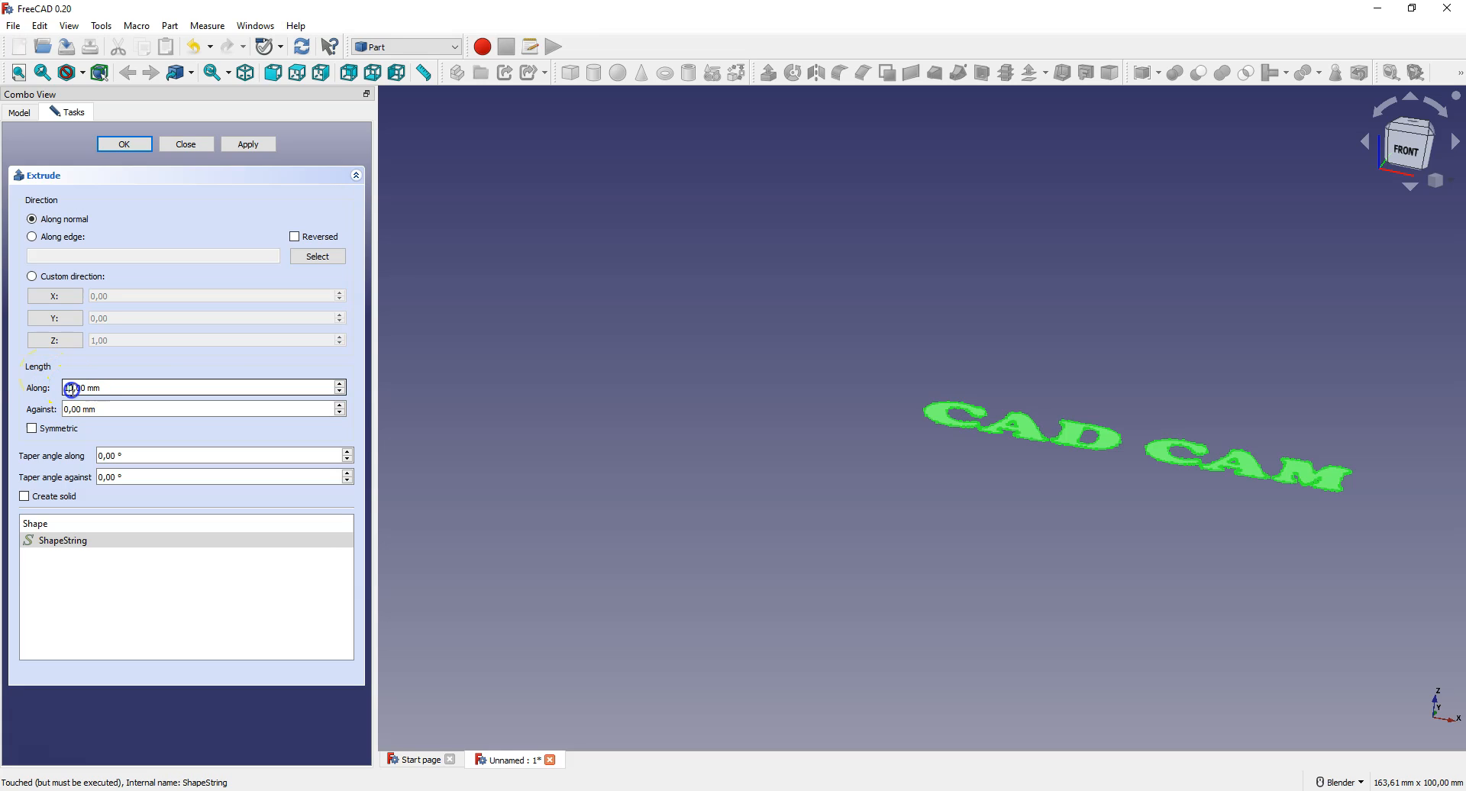
key("BackSpace")
key("BackSpace")
type("3")
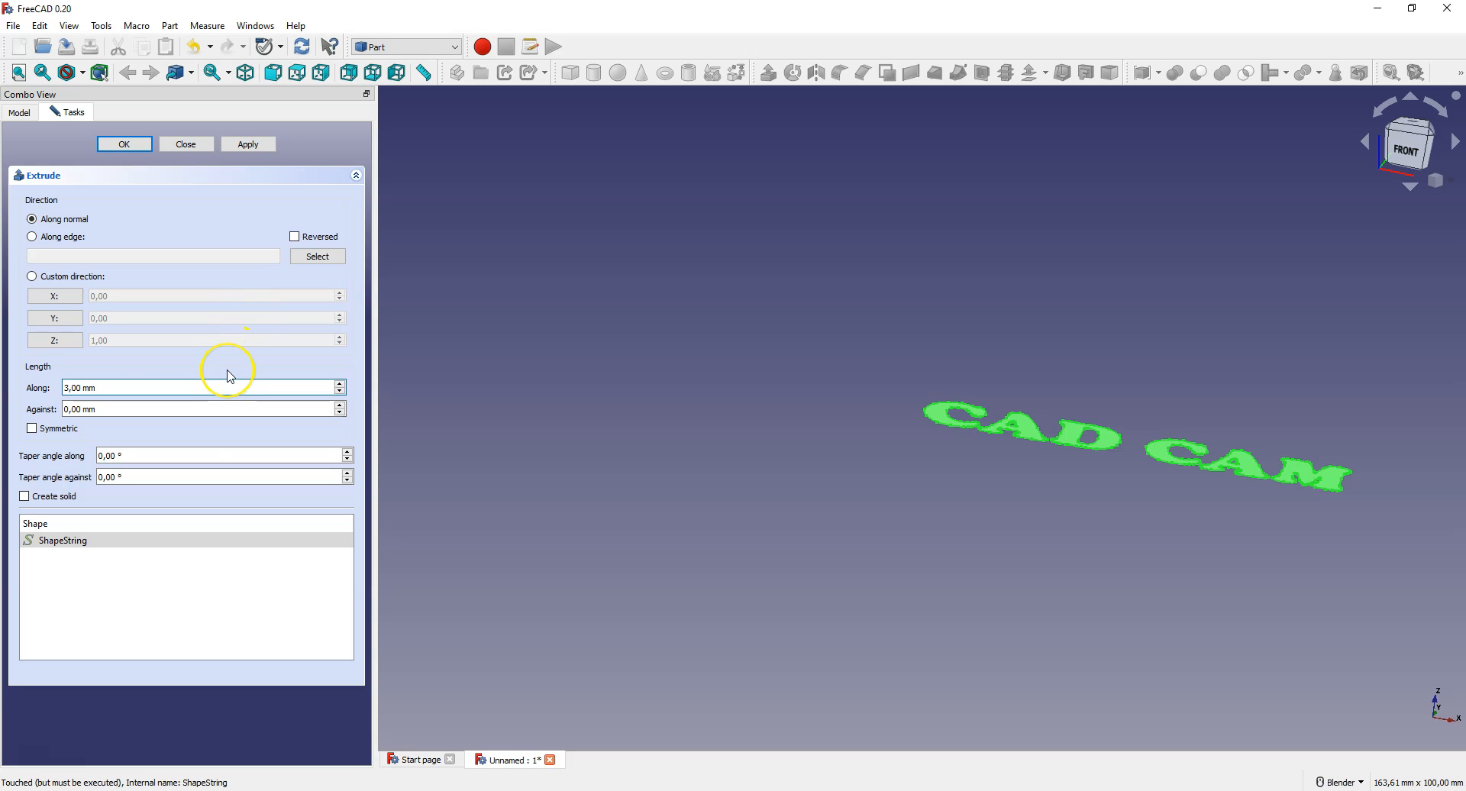
left_click(124, 144)
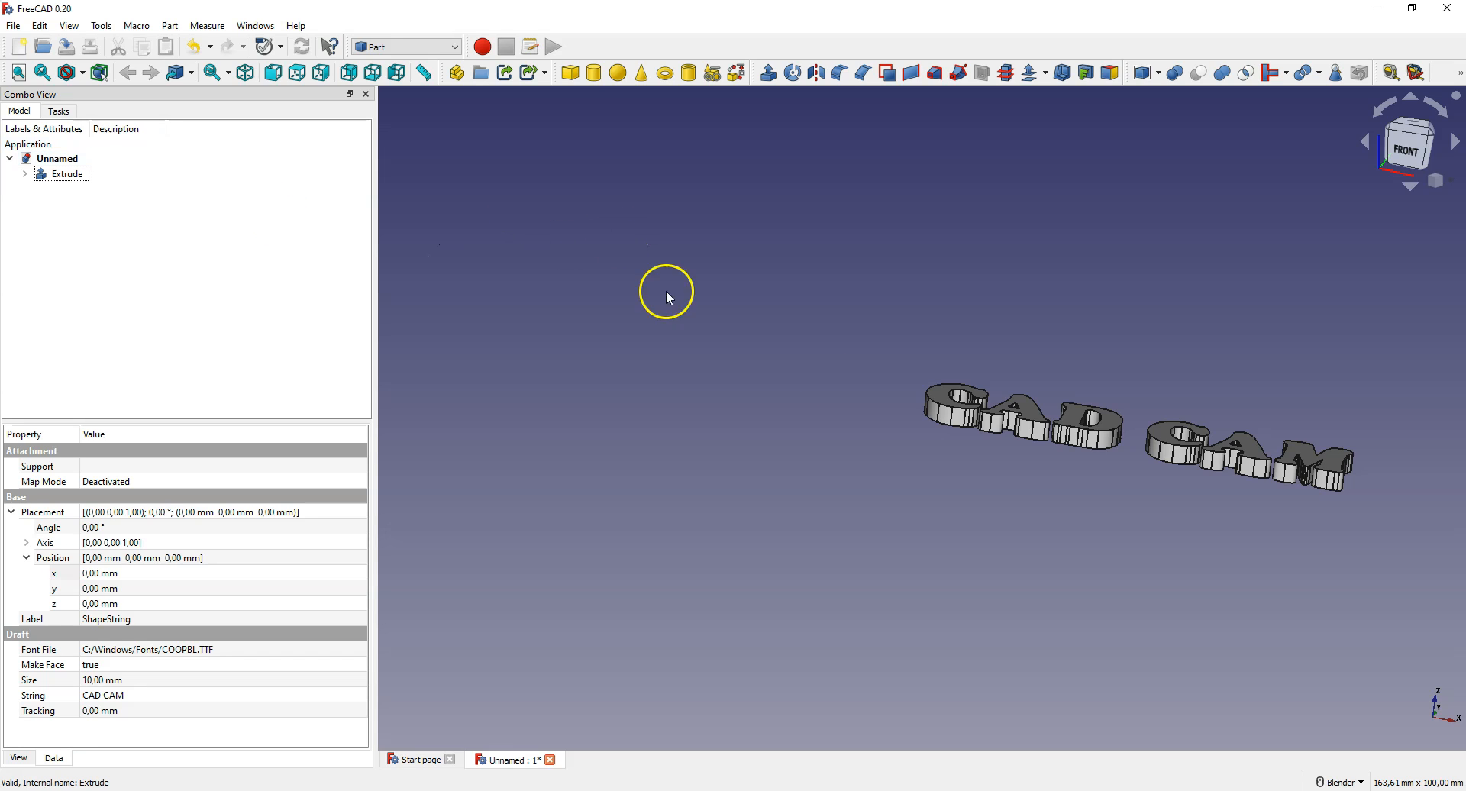
Try shifting the whole extruded text along X to -5 mm, and return its X position to 0 mm
middle_click_drag(972, 311, 953, 378)
middle_click_drag(887, 341, 897, 347)
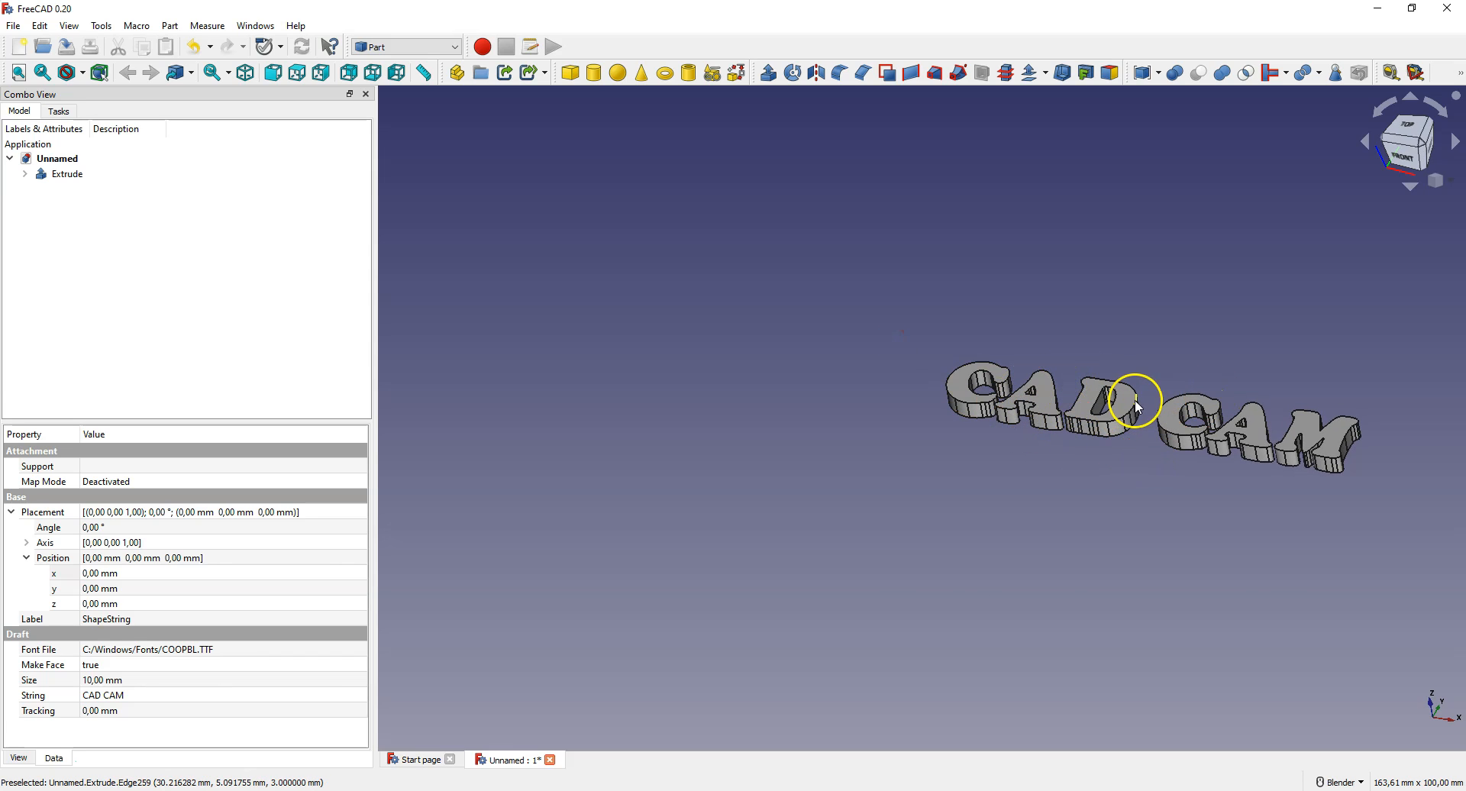
left_click(77, 174)
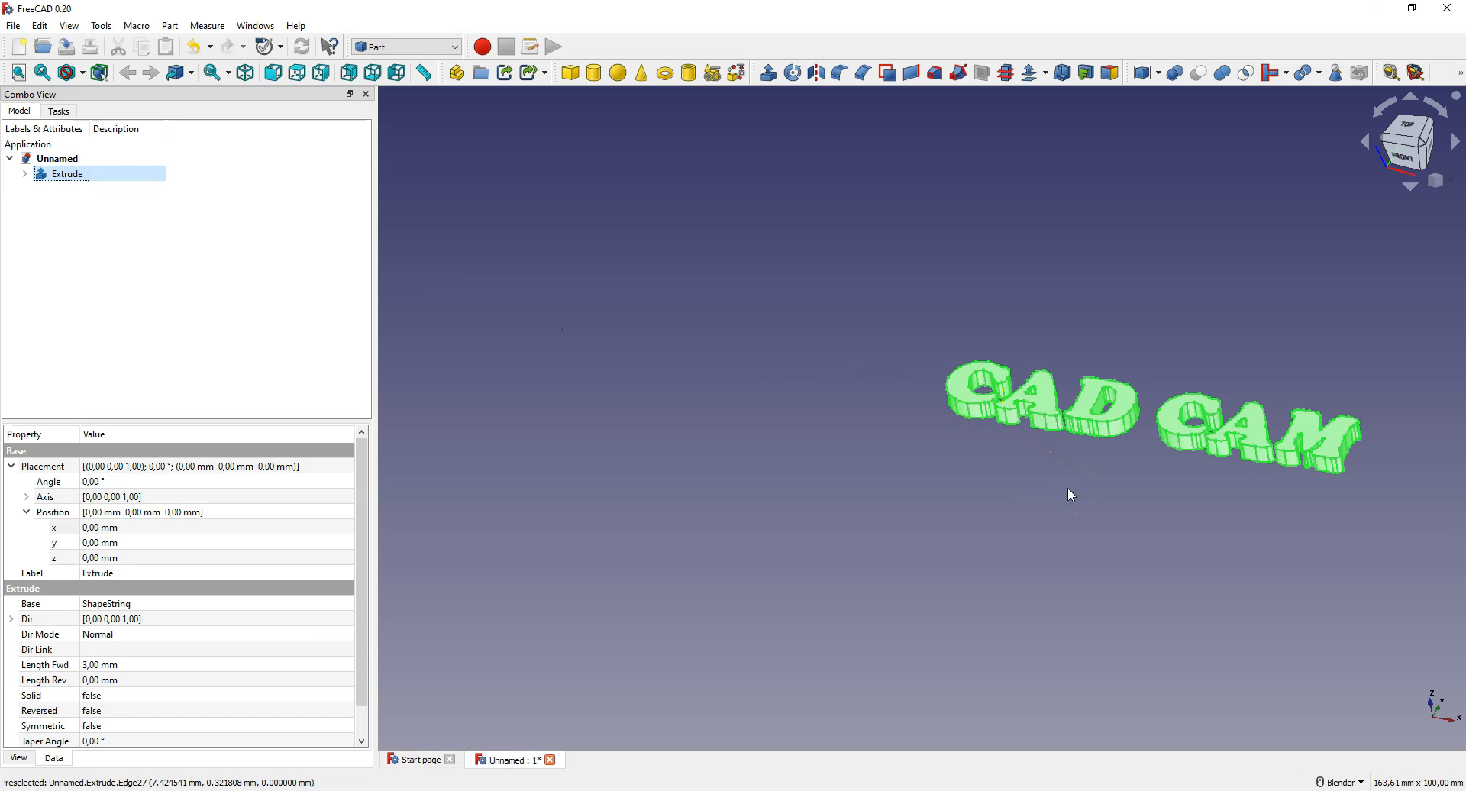
left_click(102, 527)
scroll(102, 528, "down", 3)
scroll(100, 528, "down", 2)
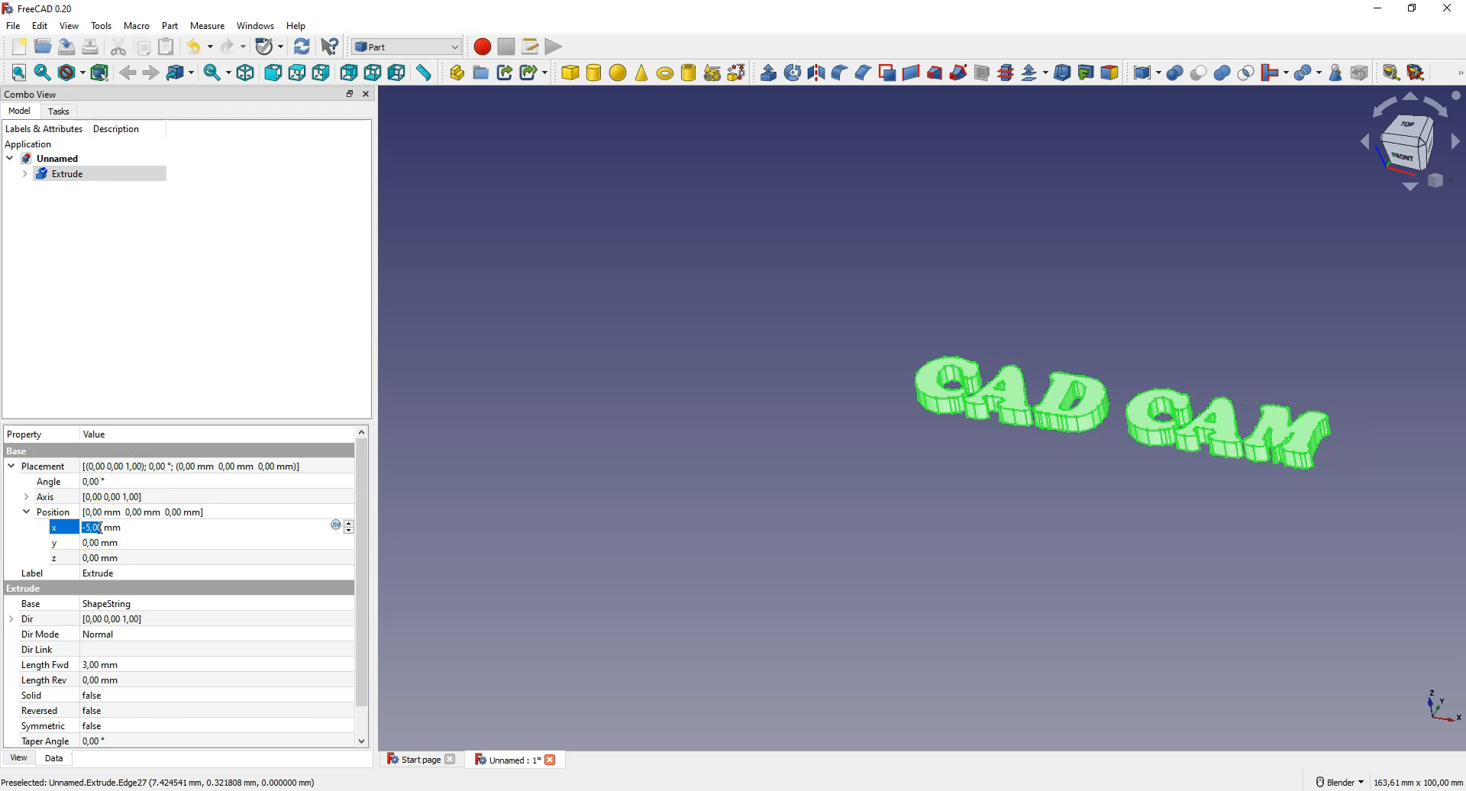
scroll(100, 528, "up", 6)
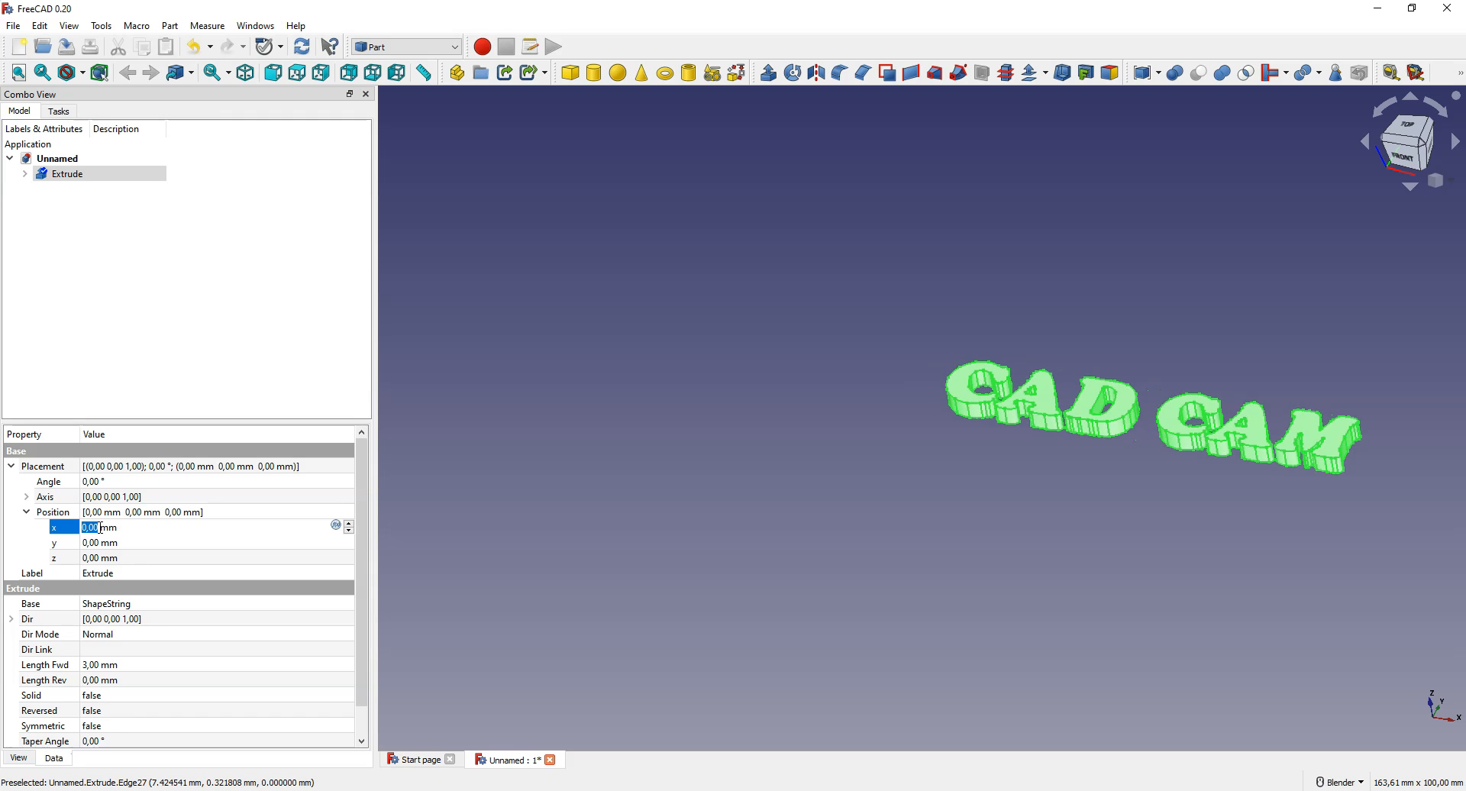
scroll(100, 528, "down", 1)
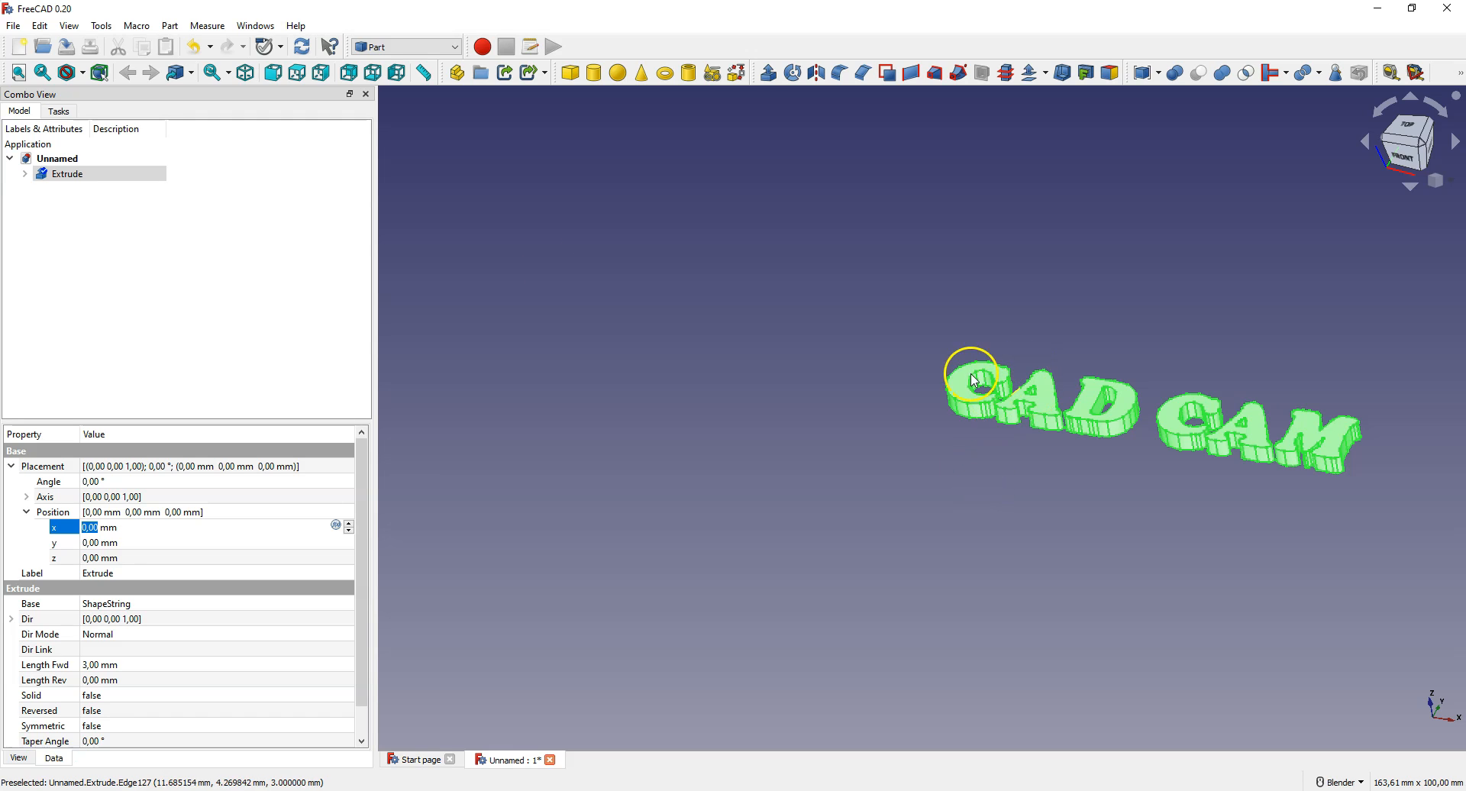
Explode the extruded text's compound into separate letter objects and expand the resulting group in the model tree
left_click(81, 177)
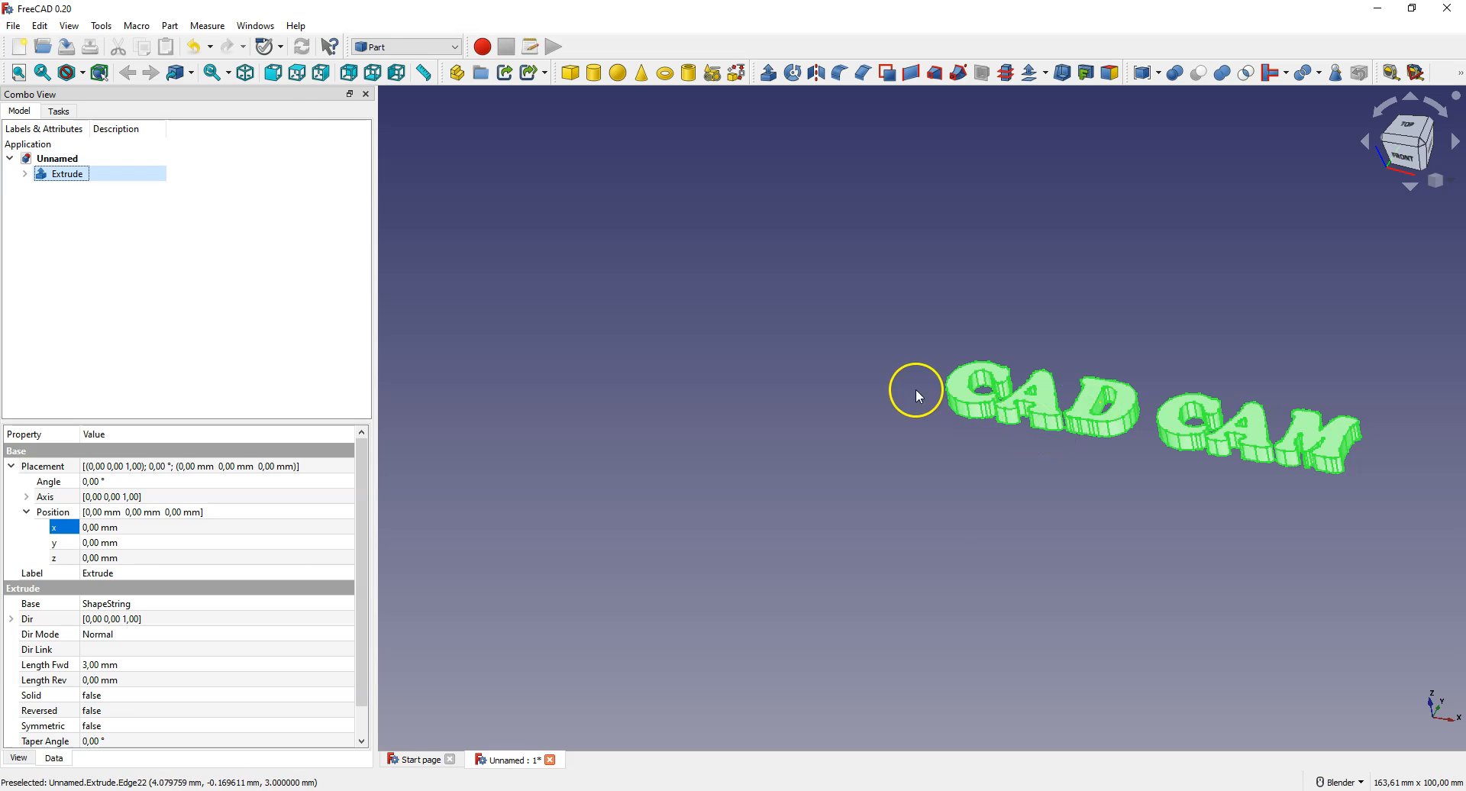
left_click(170, 25)
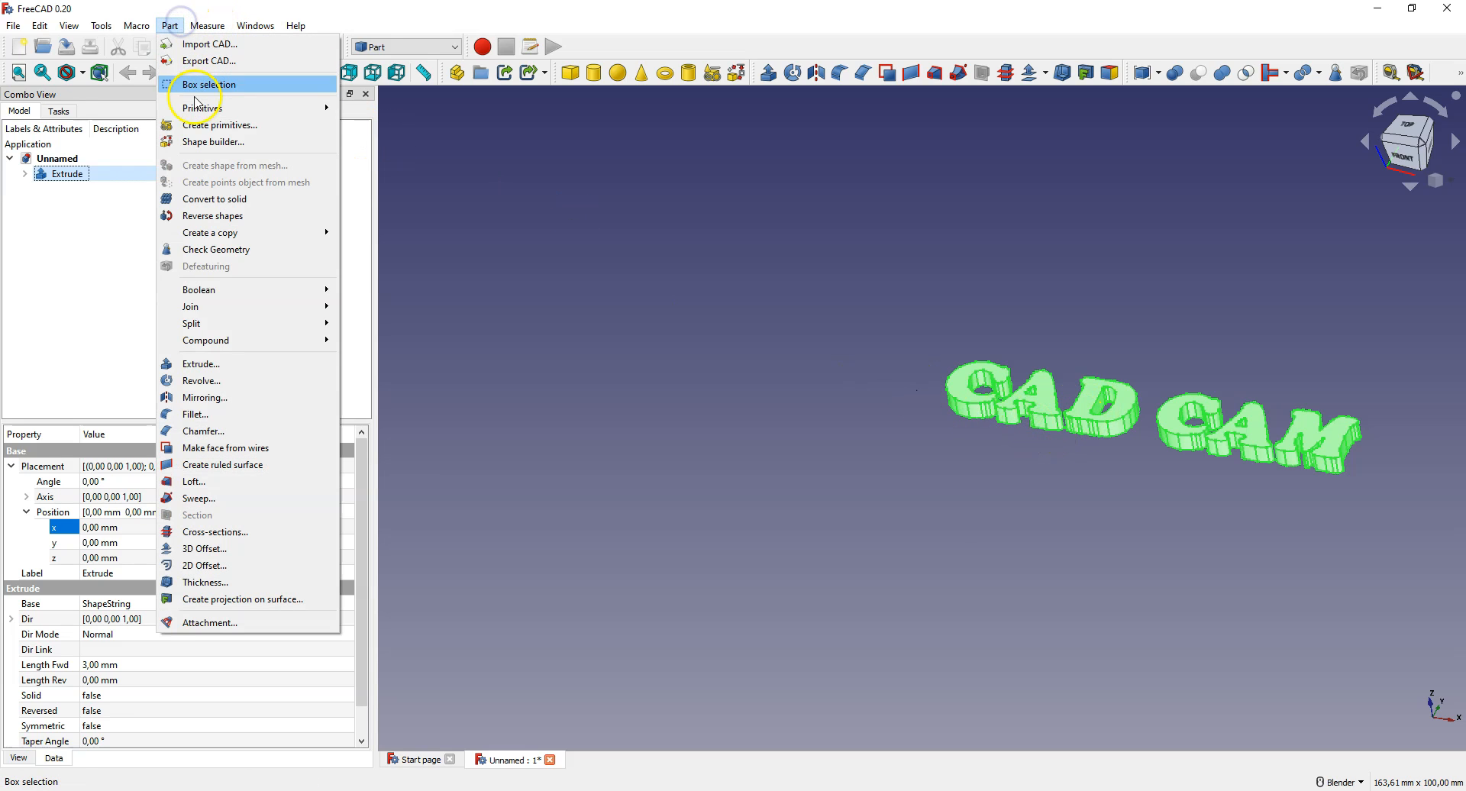
mouse_move(229, 341)
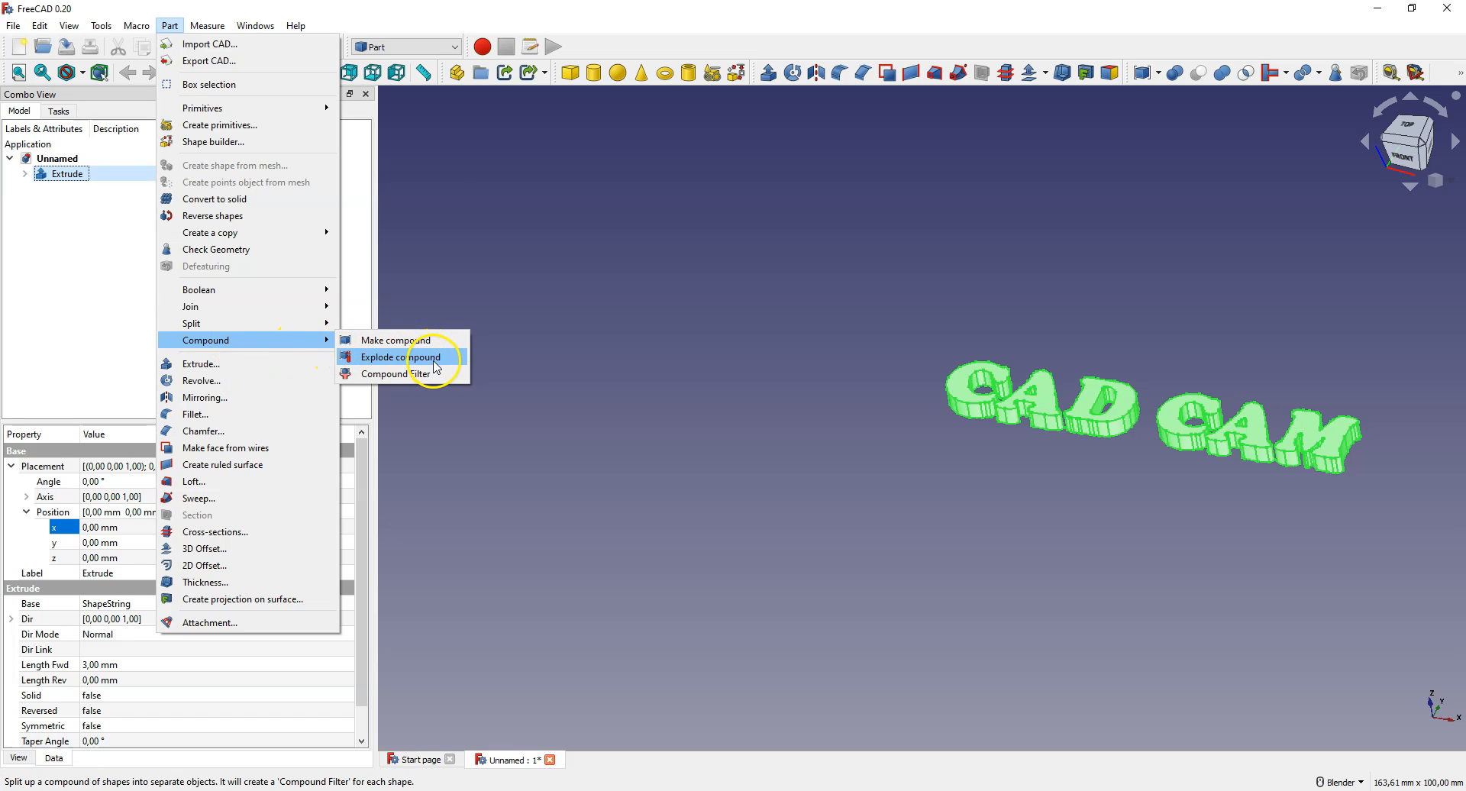
left_click(436, 365)
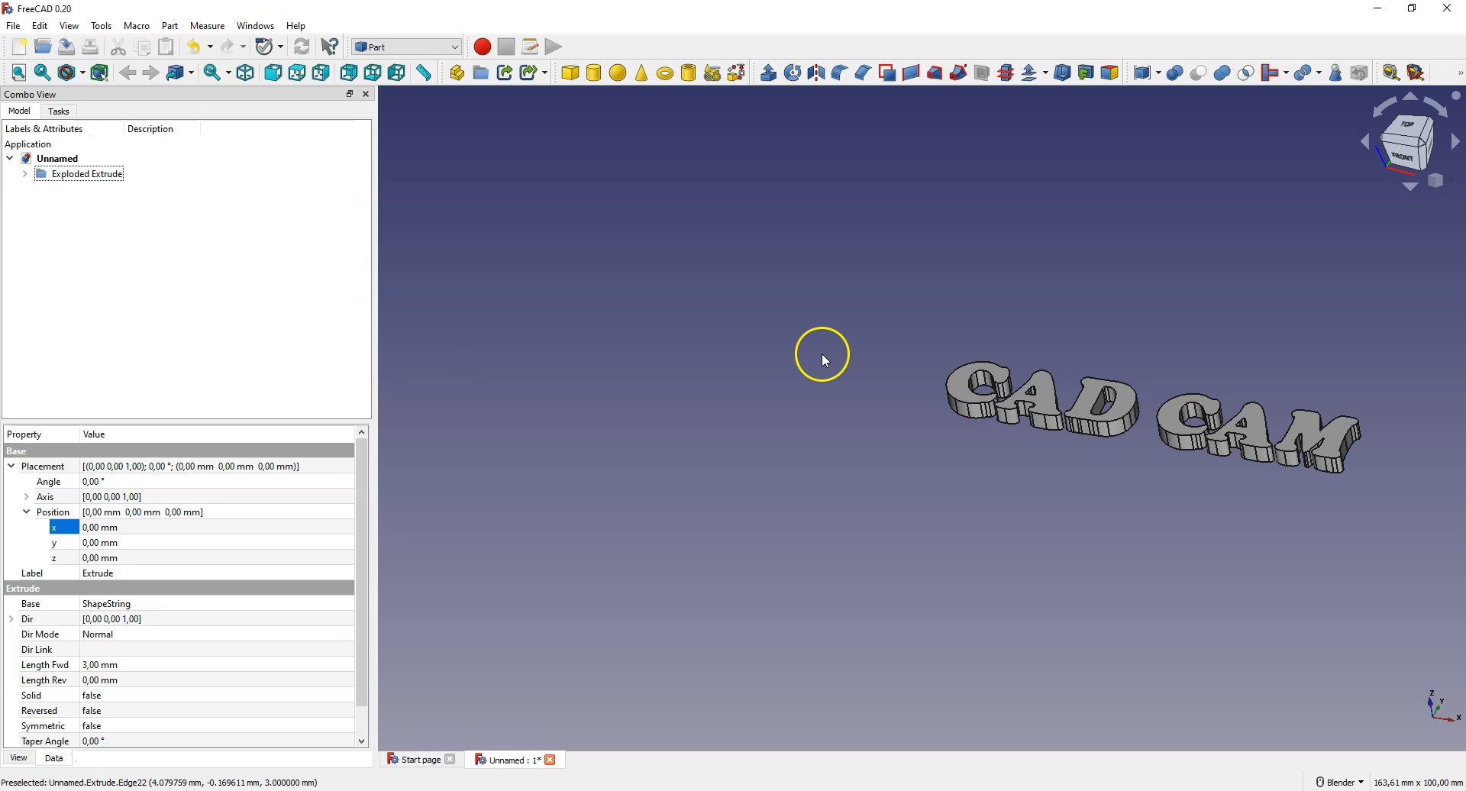
left_click(25, 175)
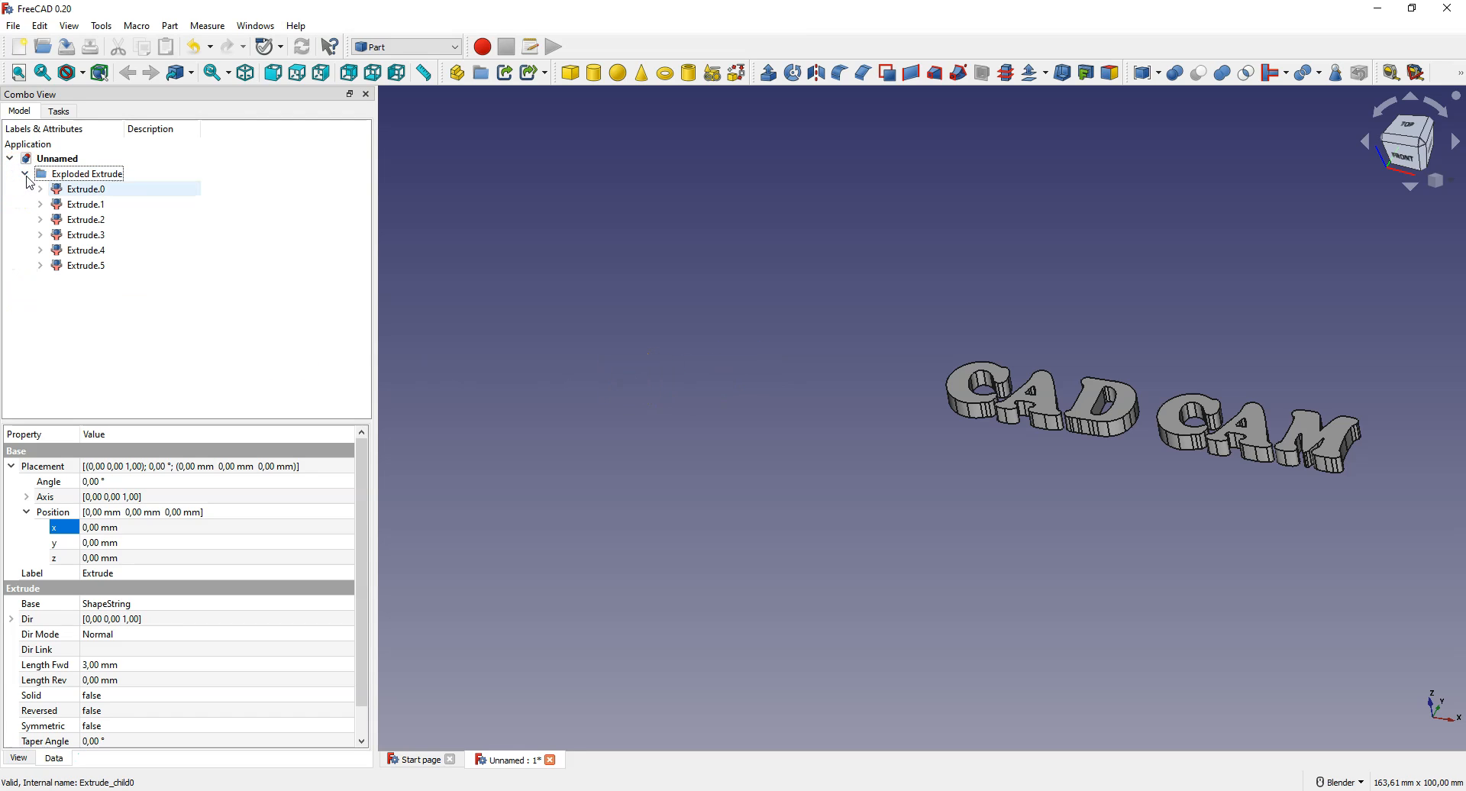
Set the X position of the first letter A in the exploded text to -2 mm, leaving Y at 0 mm
left_click(75, 191)
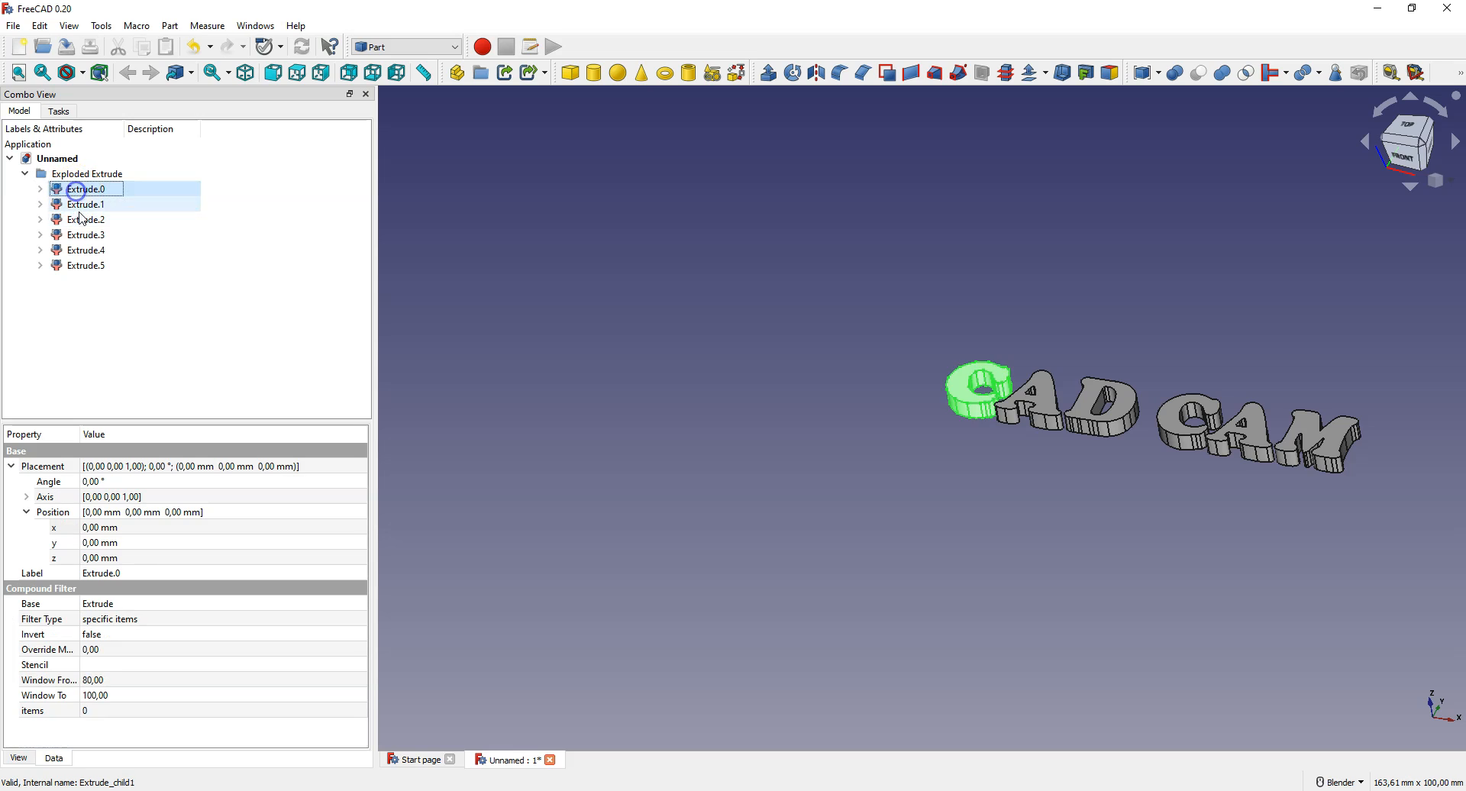
left_click(81, 204)
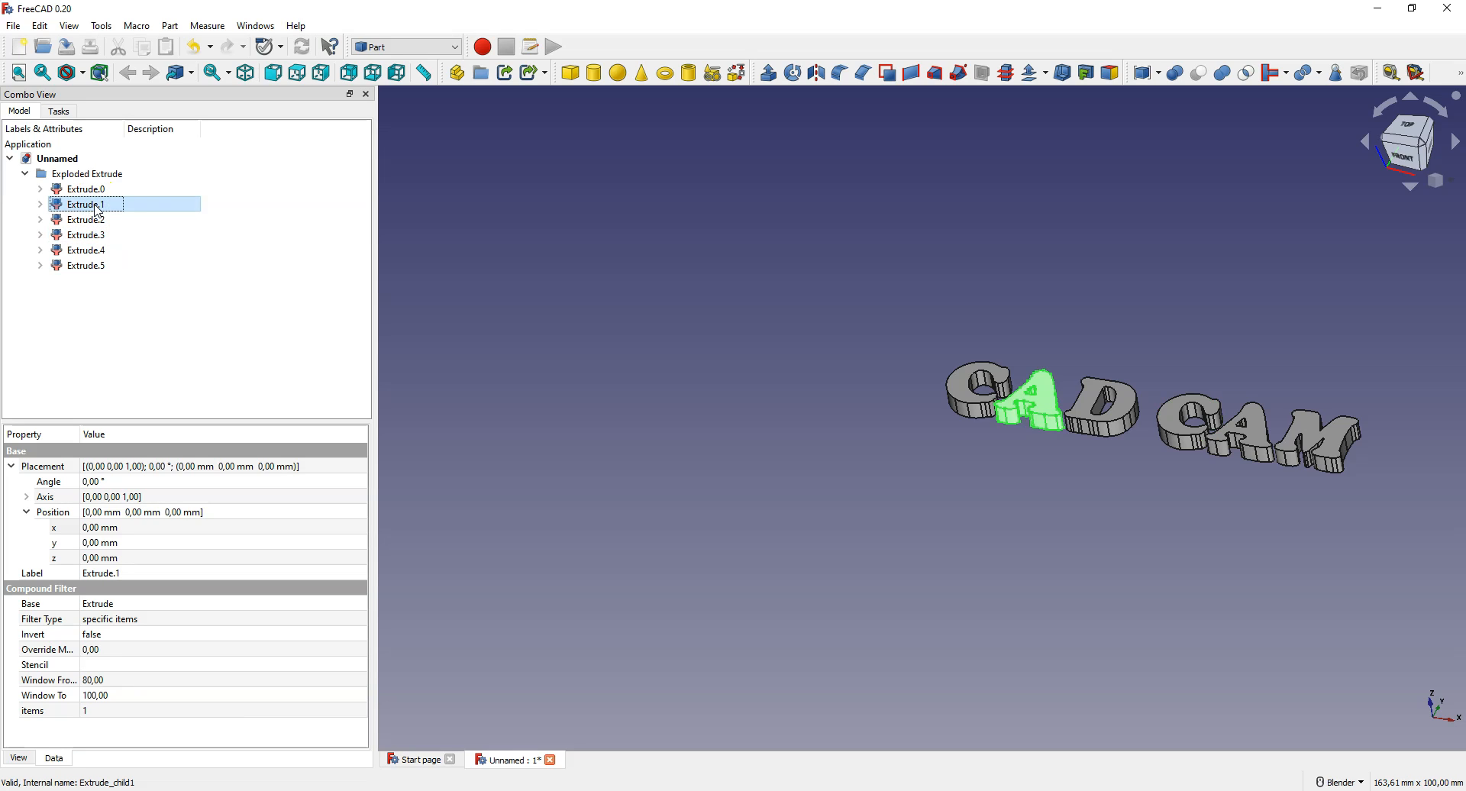
left_click(102, 542)
scroll(101, 542, "up", 1)
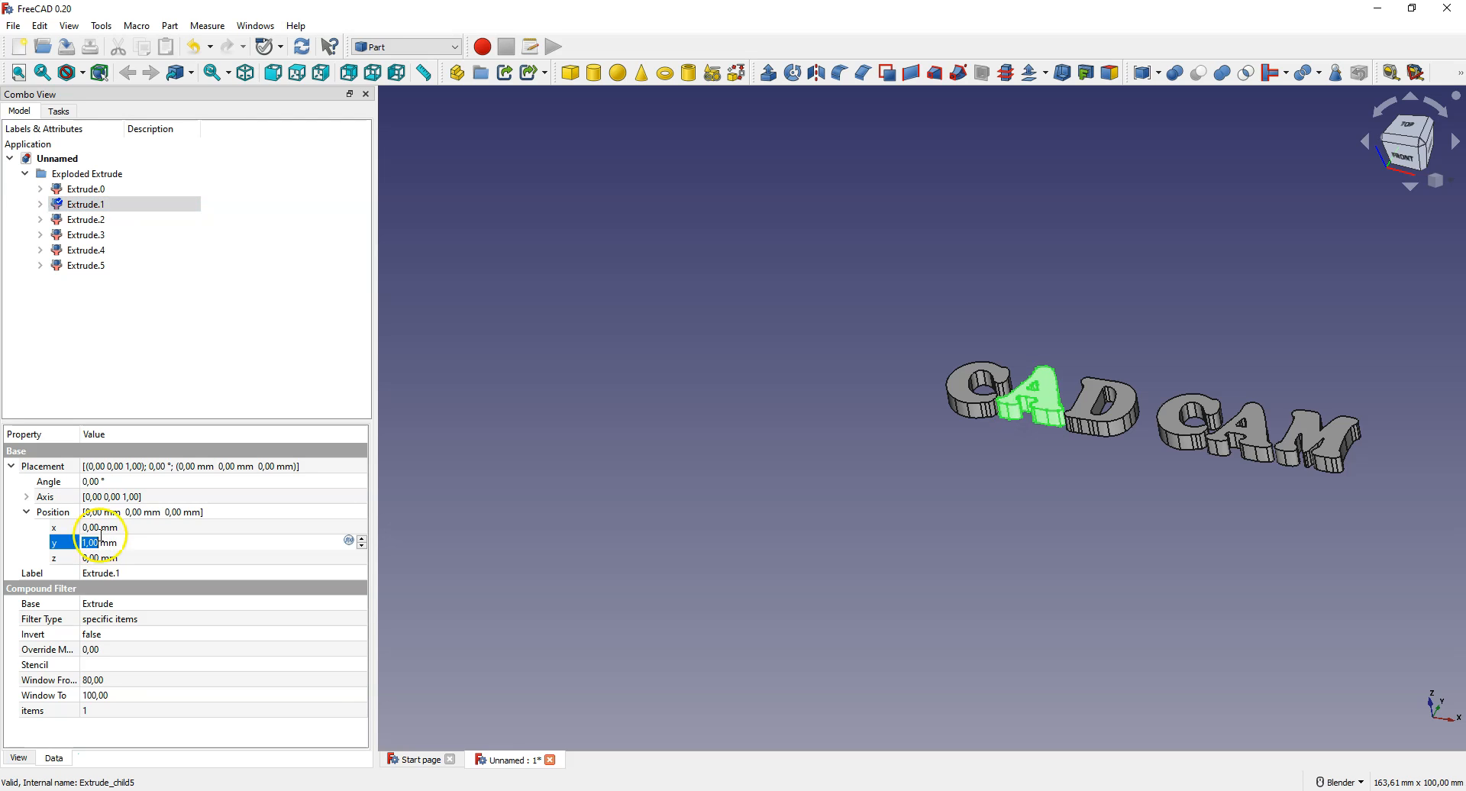
scroll(102, 540, "down", 1)
left_click(100, 527)
scroll(100, 528, "up", 1)
scroll(100, 528, "down", 3)
left_click(1410, 127)
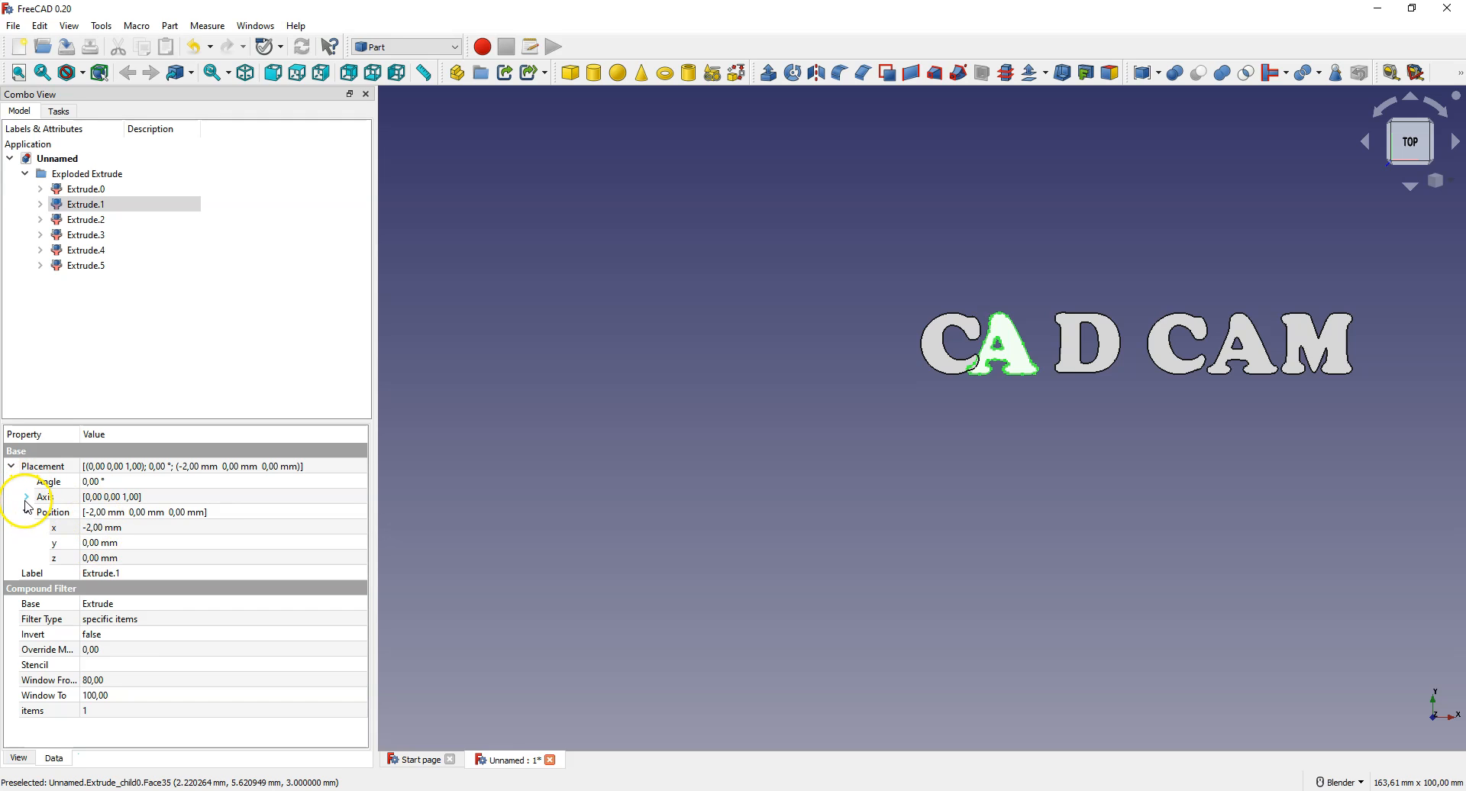
Try rotating the first letter A by 1°, and return its placement angle to 0°
left_click(94, 484)
scroll(93, 484, "down", 1)
scroll(94, 484, "up", 2)
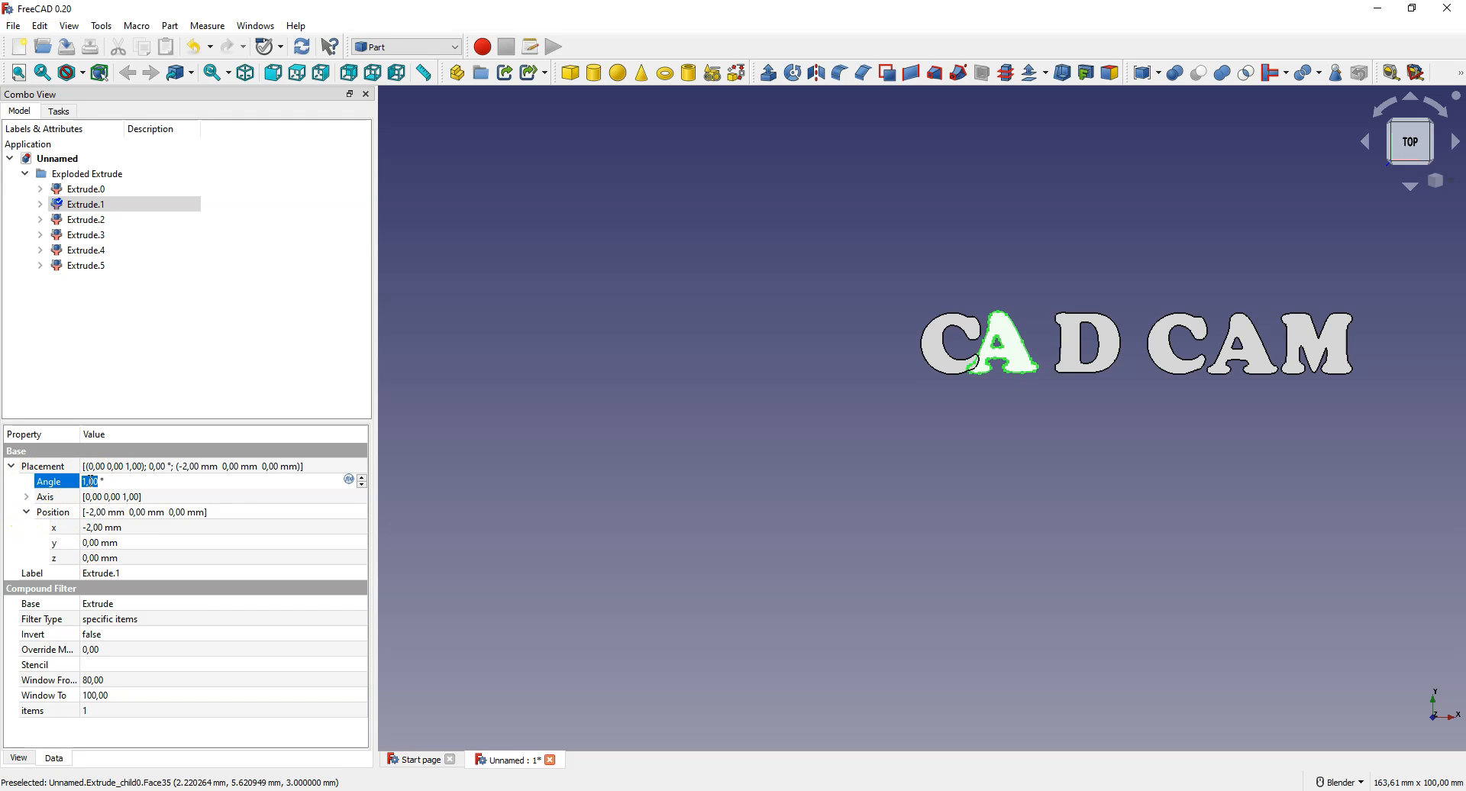
scroll(95, 485, "down", 1)
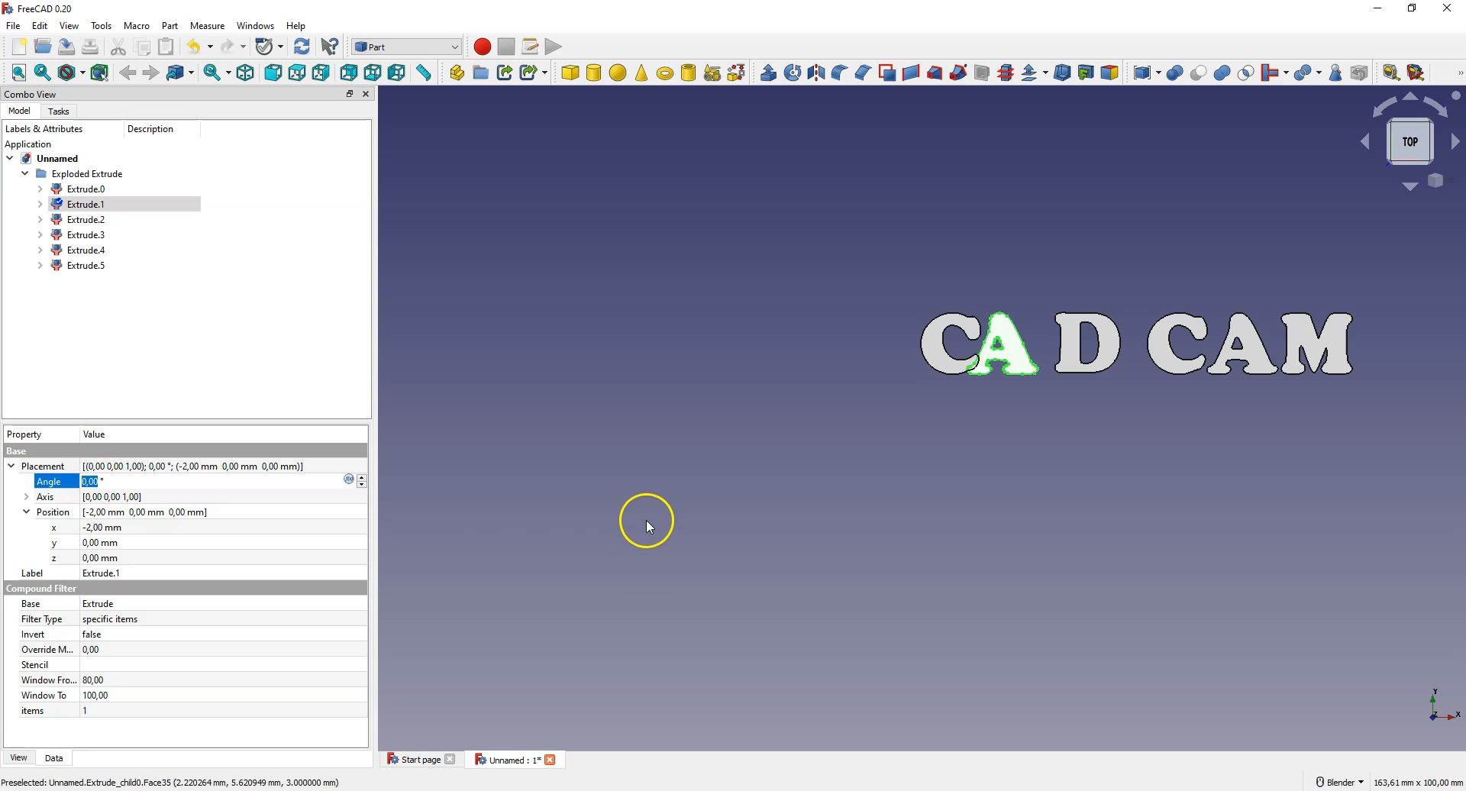
left_click(115, 361)
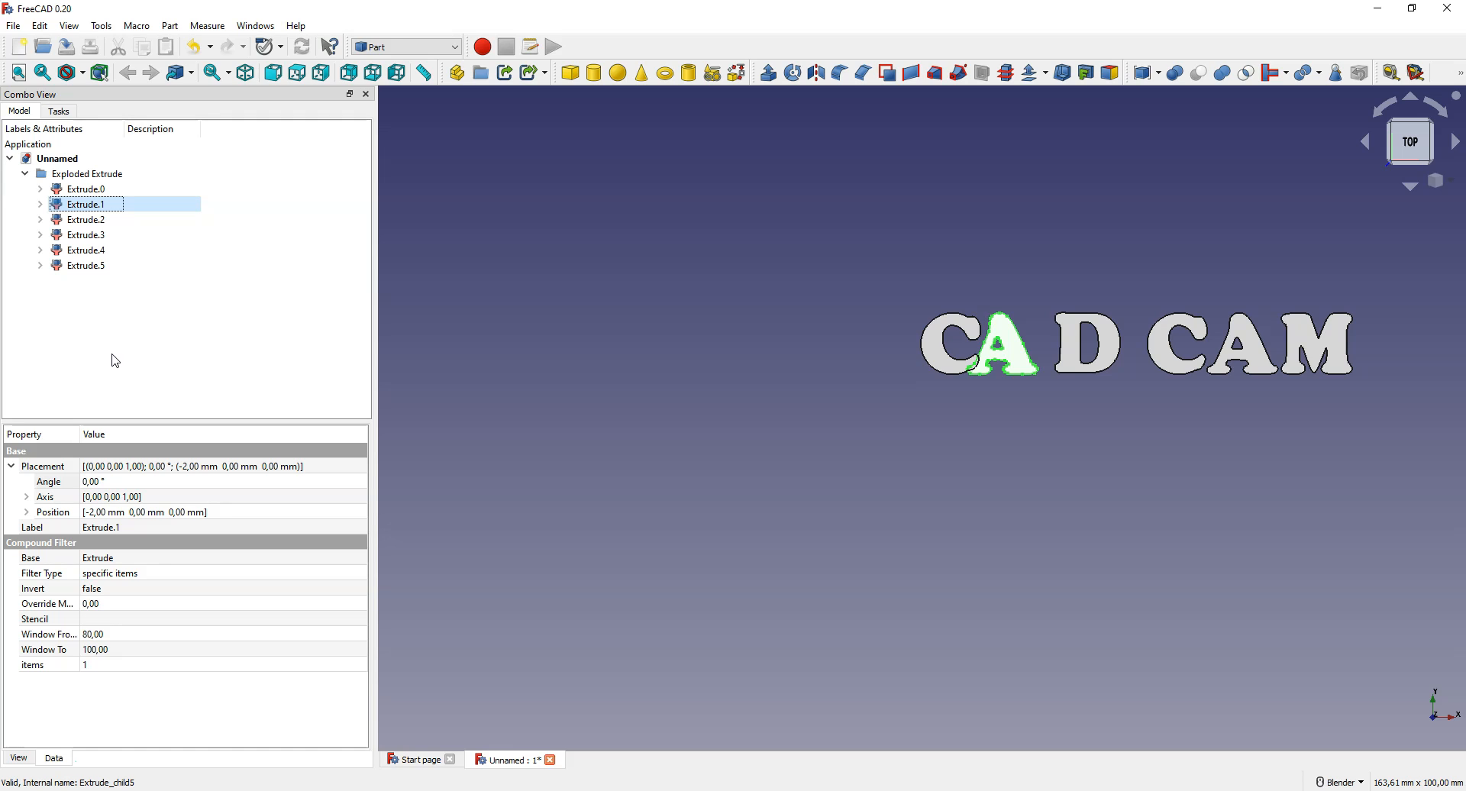
Set the X position of the letter D to -5 mm so it overlaps the first A
left_click(32, 221)
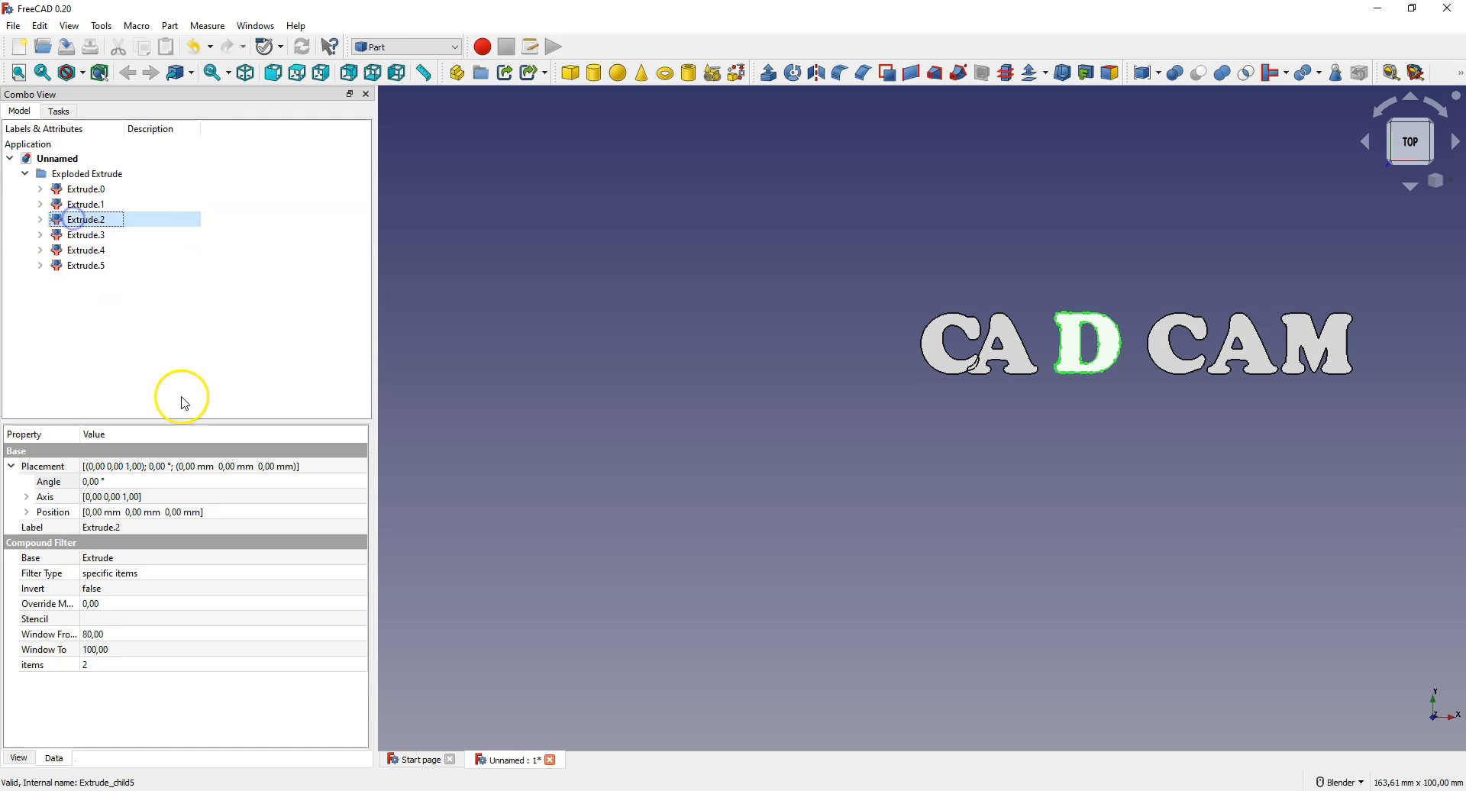
left_click(27, 512)
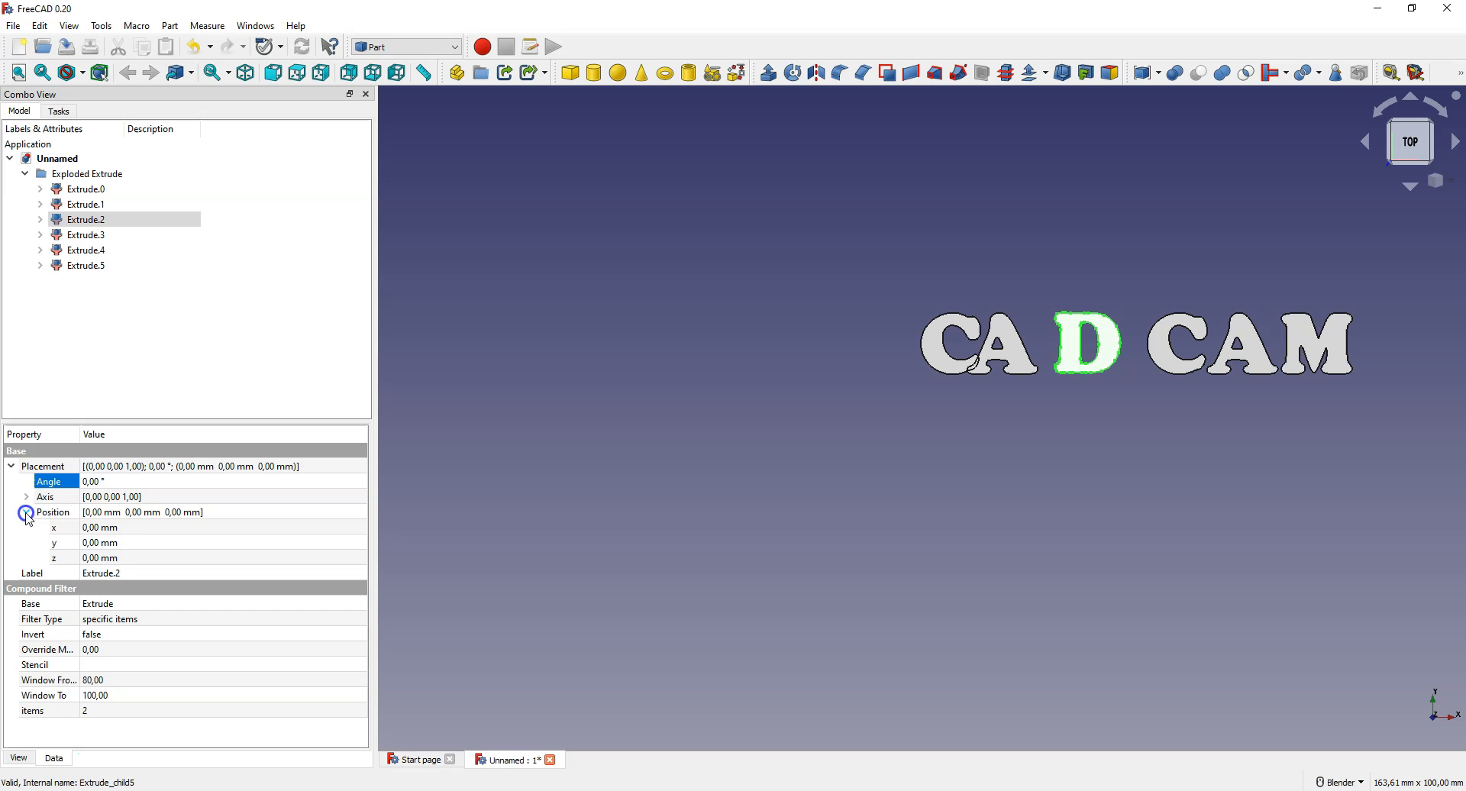
left_click(89, 534)
scroll(89, 532, "down", 5)
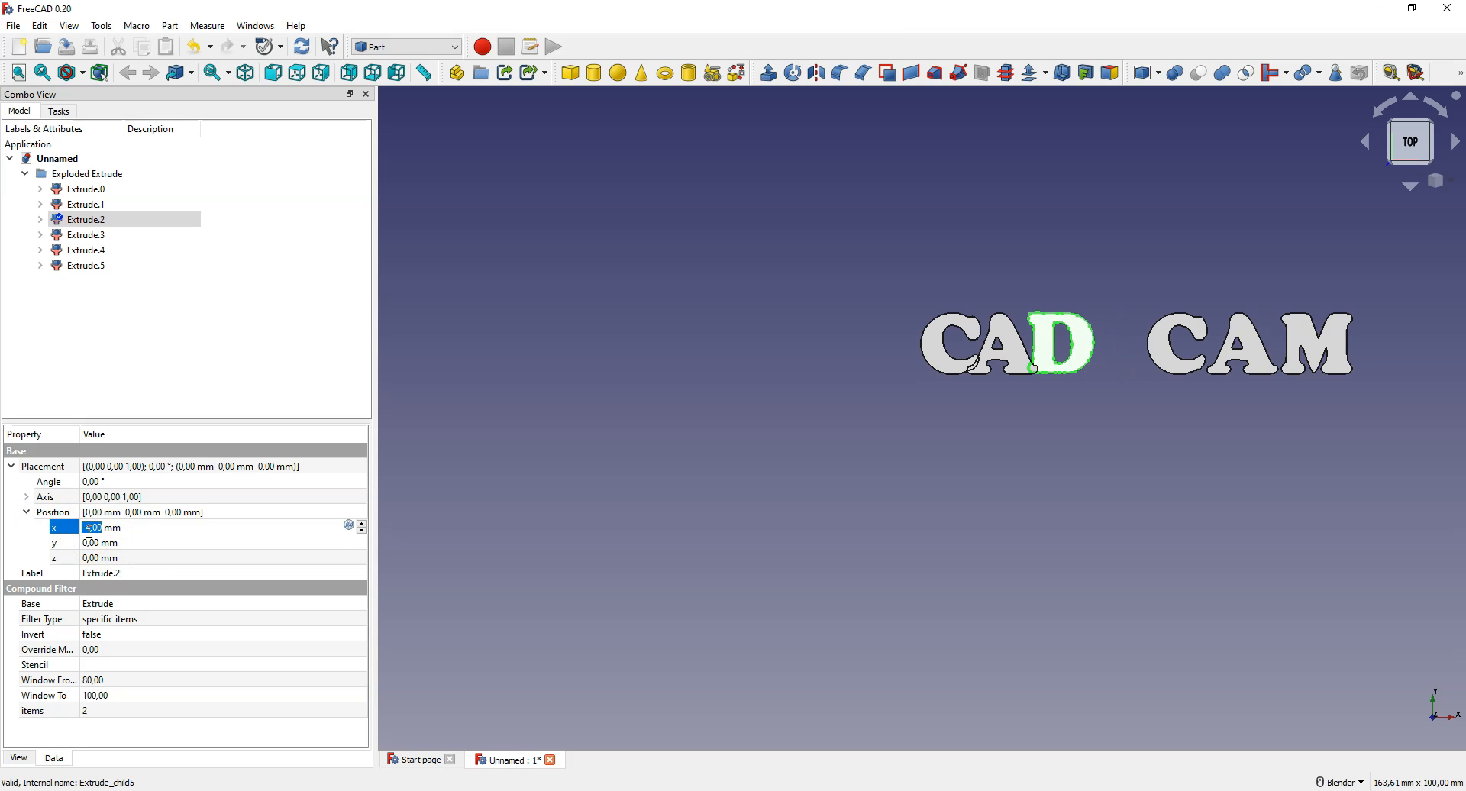
scroll(89, 532, "up", 5)
Set the X position of the second letter C to -10 mm so it overlaps the D
left_click(84, 235)
left_click(93, 532)
scroll(94, 530, "down", 5)
scroll(89, 526, "down", 5)
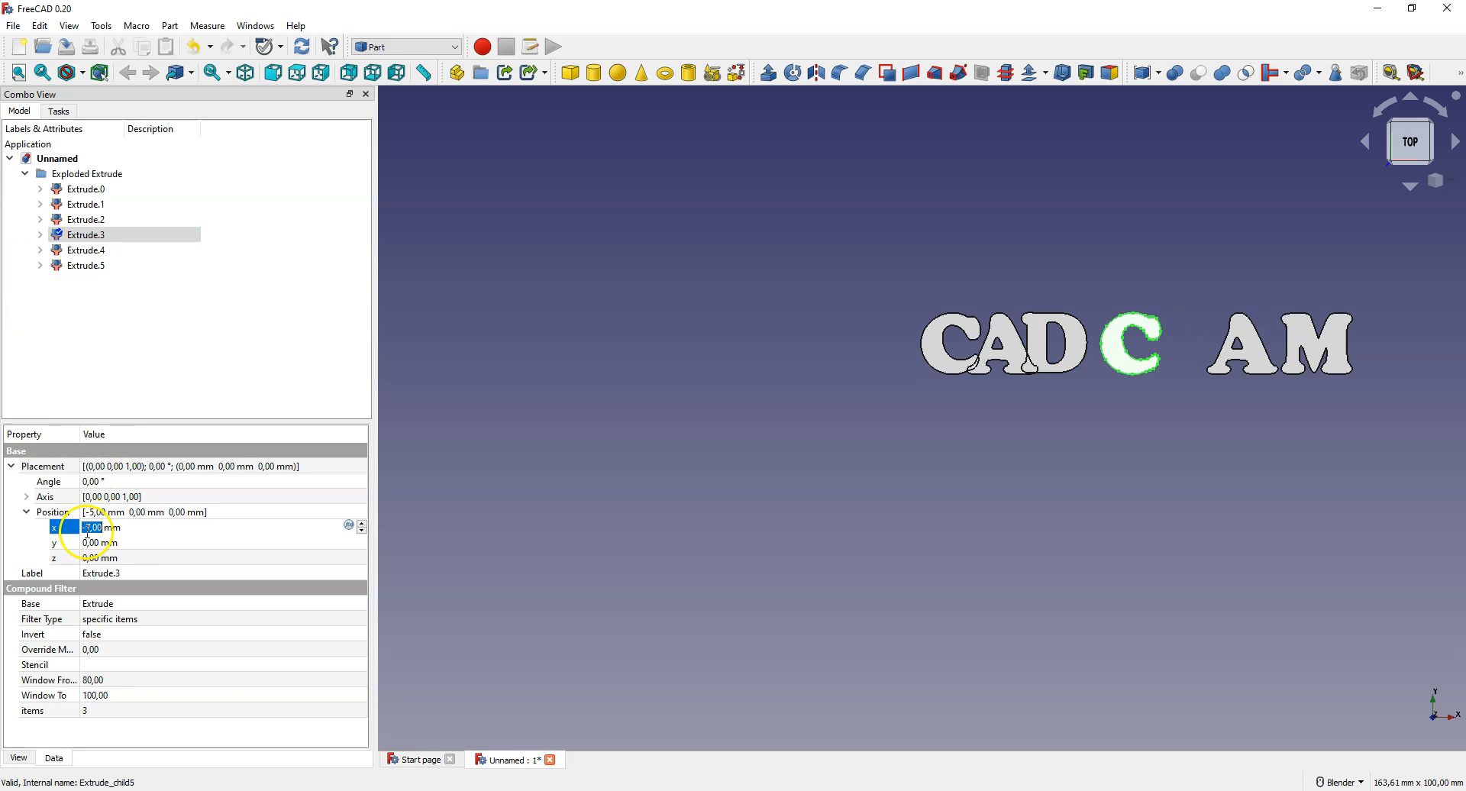
Set the X position of the second letter A to -12 mm so it overlaps the second C
left_click(84, 252)
left_click(93, 527)
scroll(96, 527, "down", 7)
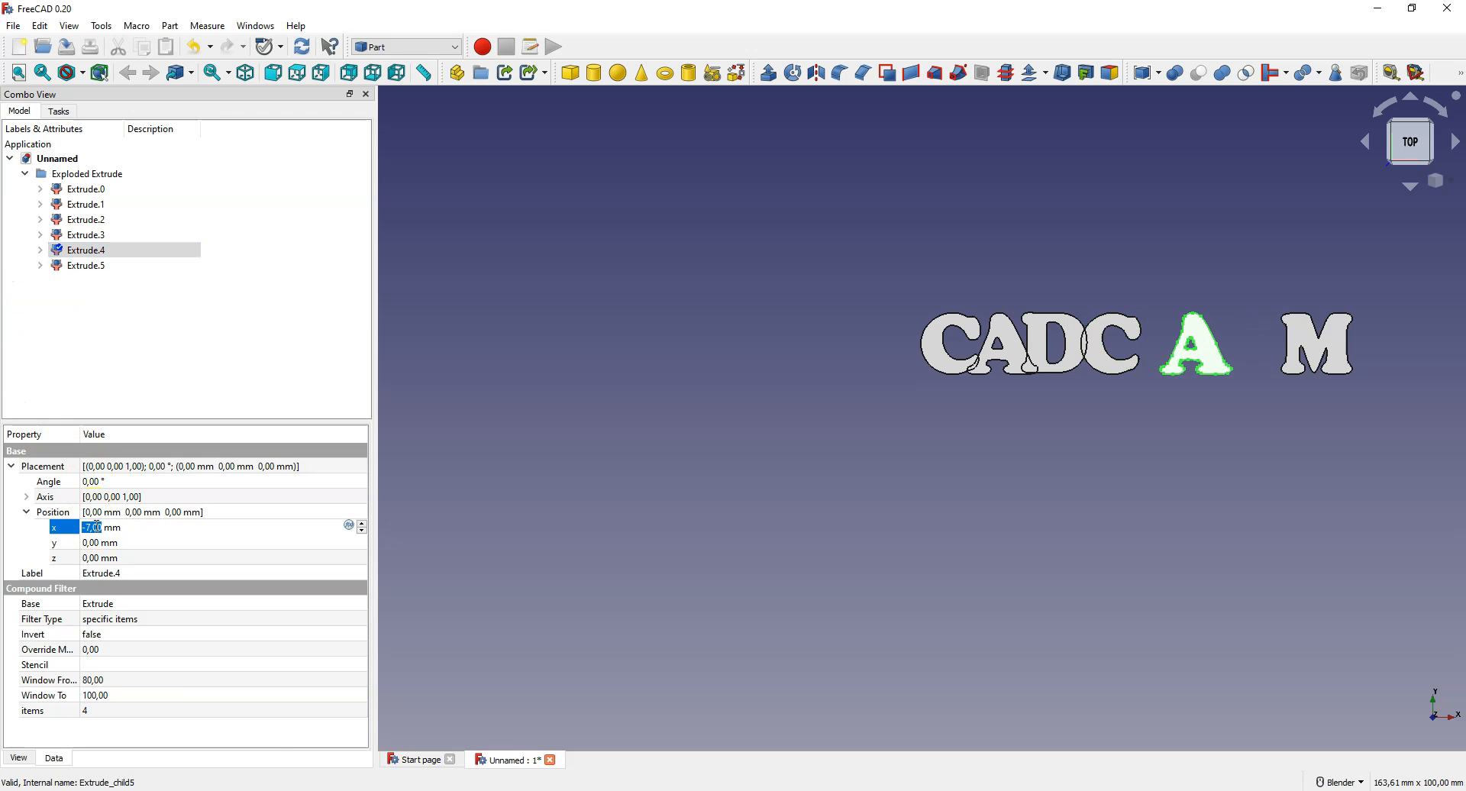
scroll(96, 527, "down", 5)
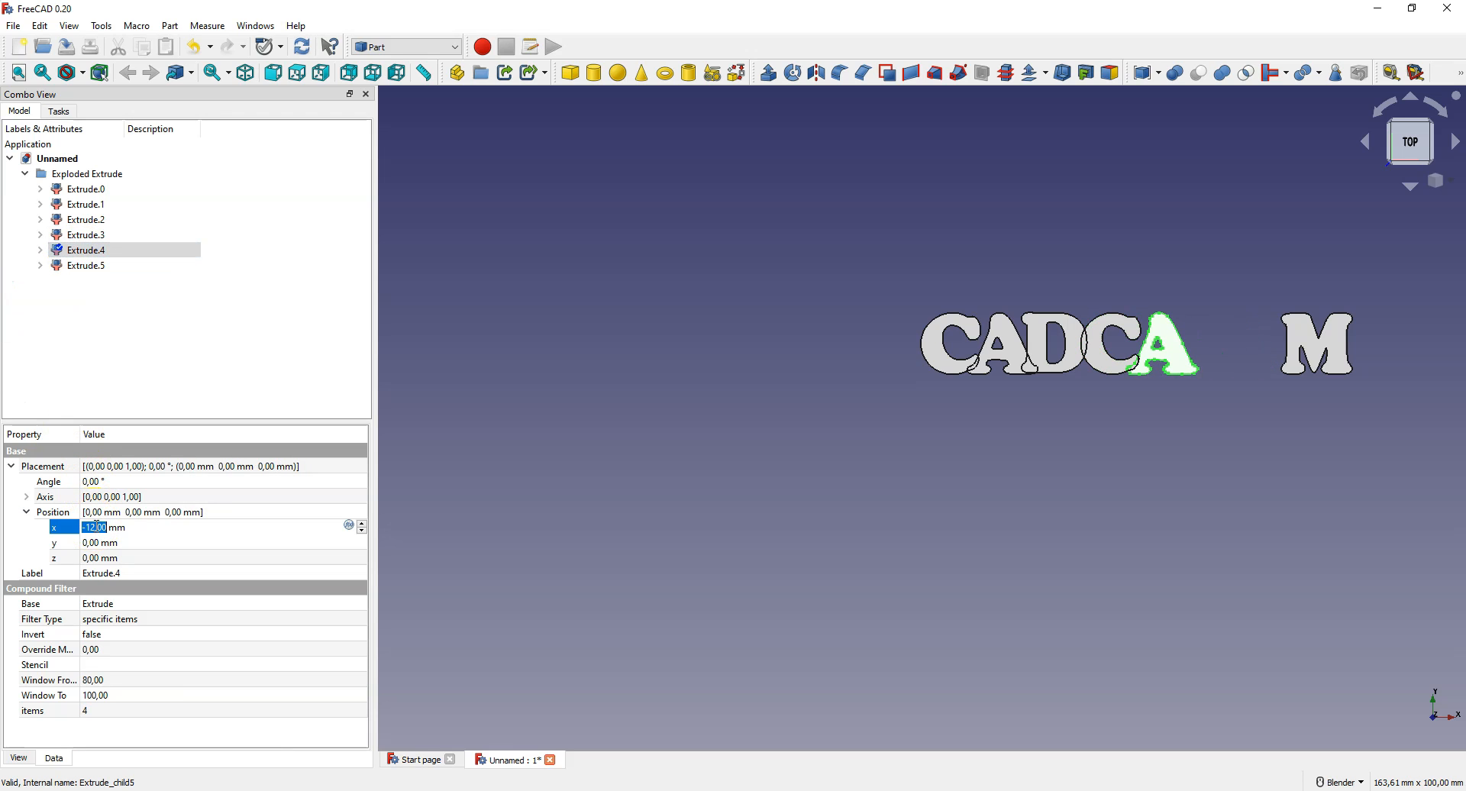
Set the X position of the letter M to -15 mm so it overlaps the second A
left_click(86, 266)
left_click(96, 527)
scroll(98, 527, "down", 14)
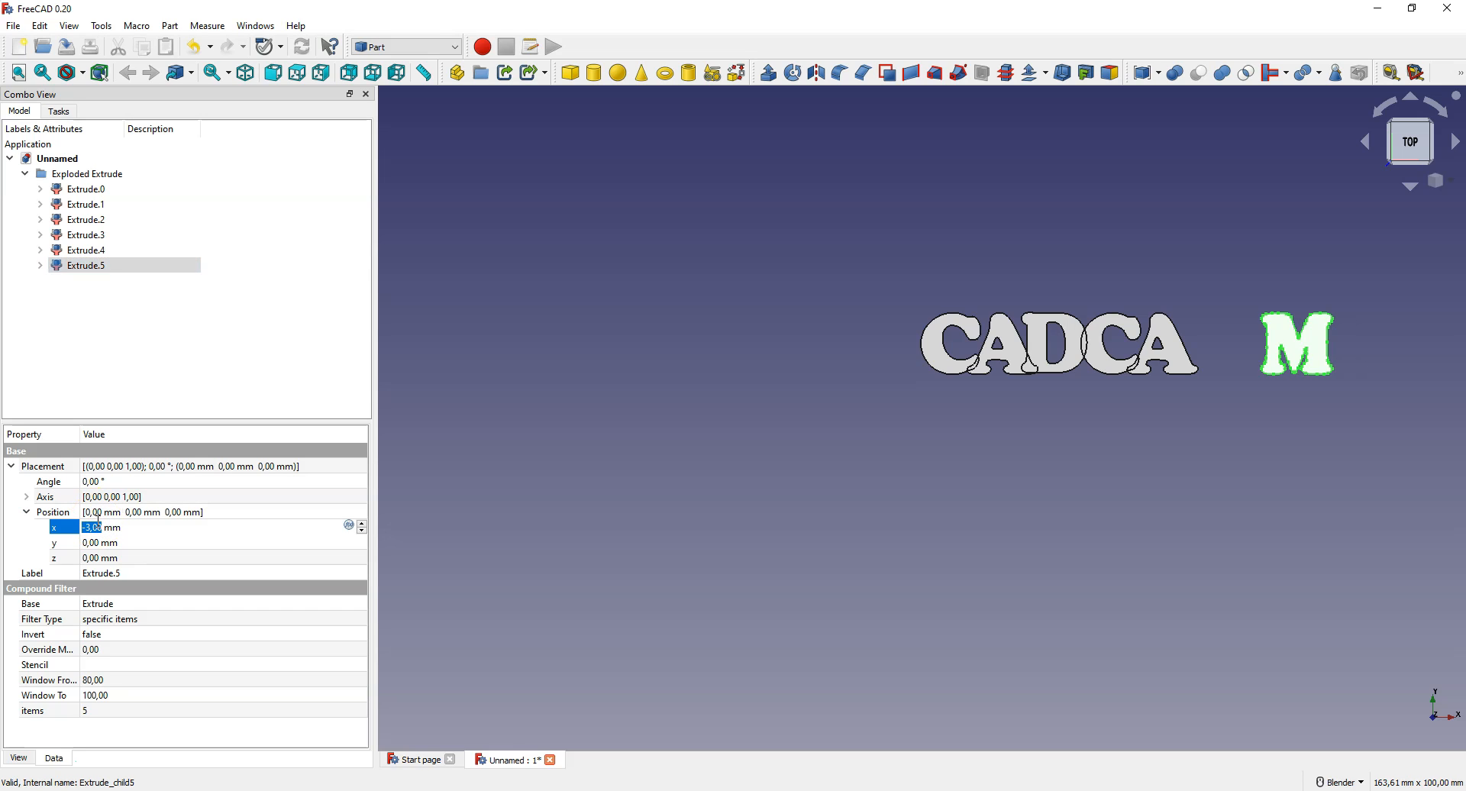
scroll(99, 526, "down", 1)
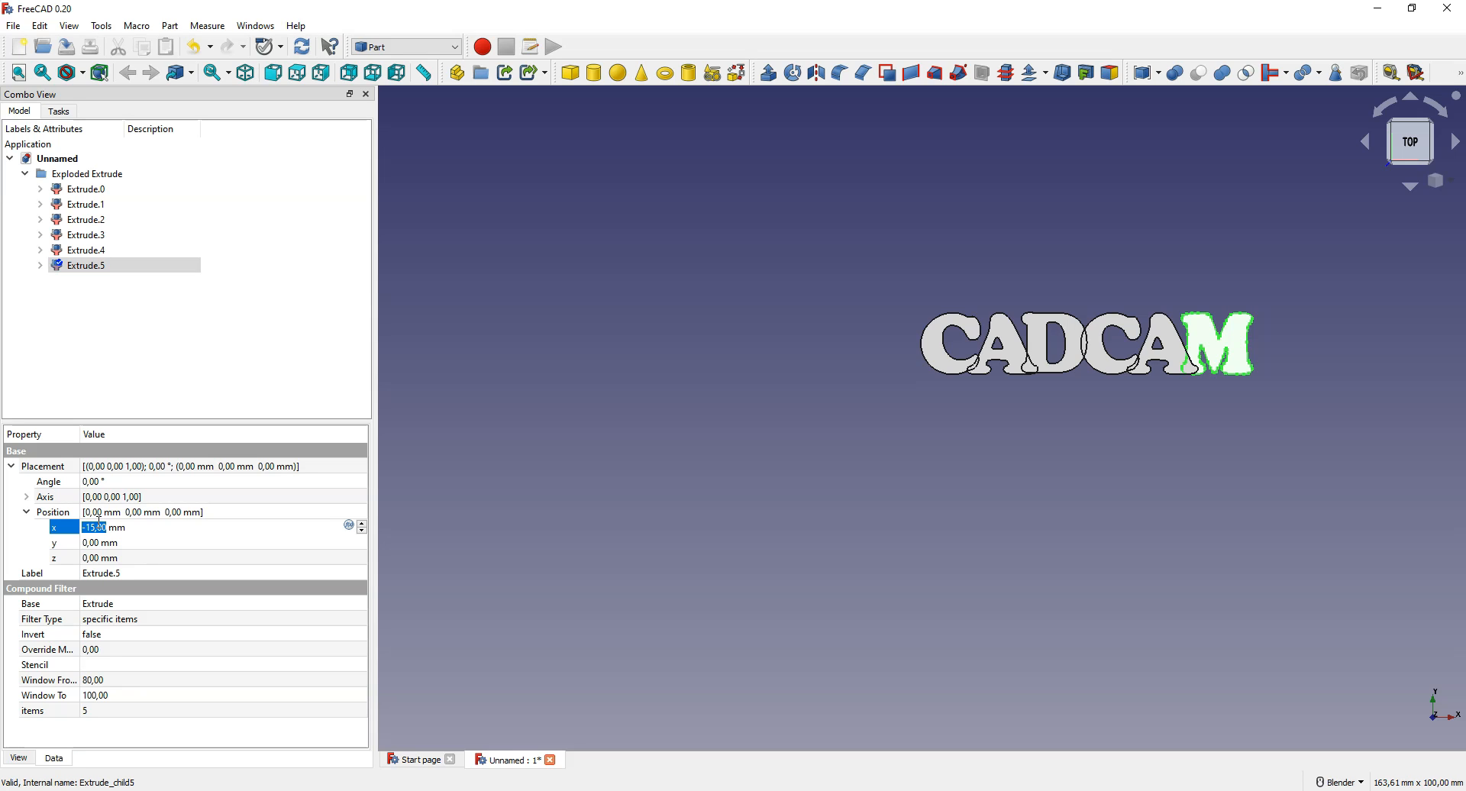
left_click(937, 501)
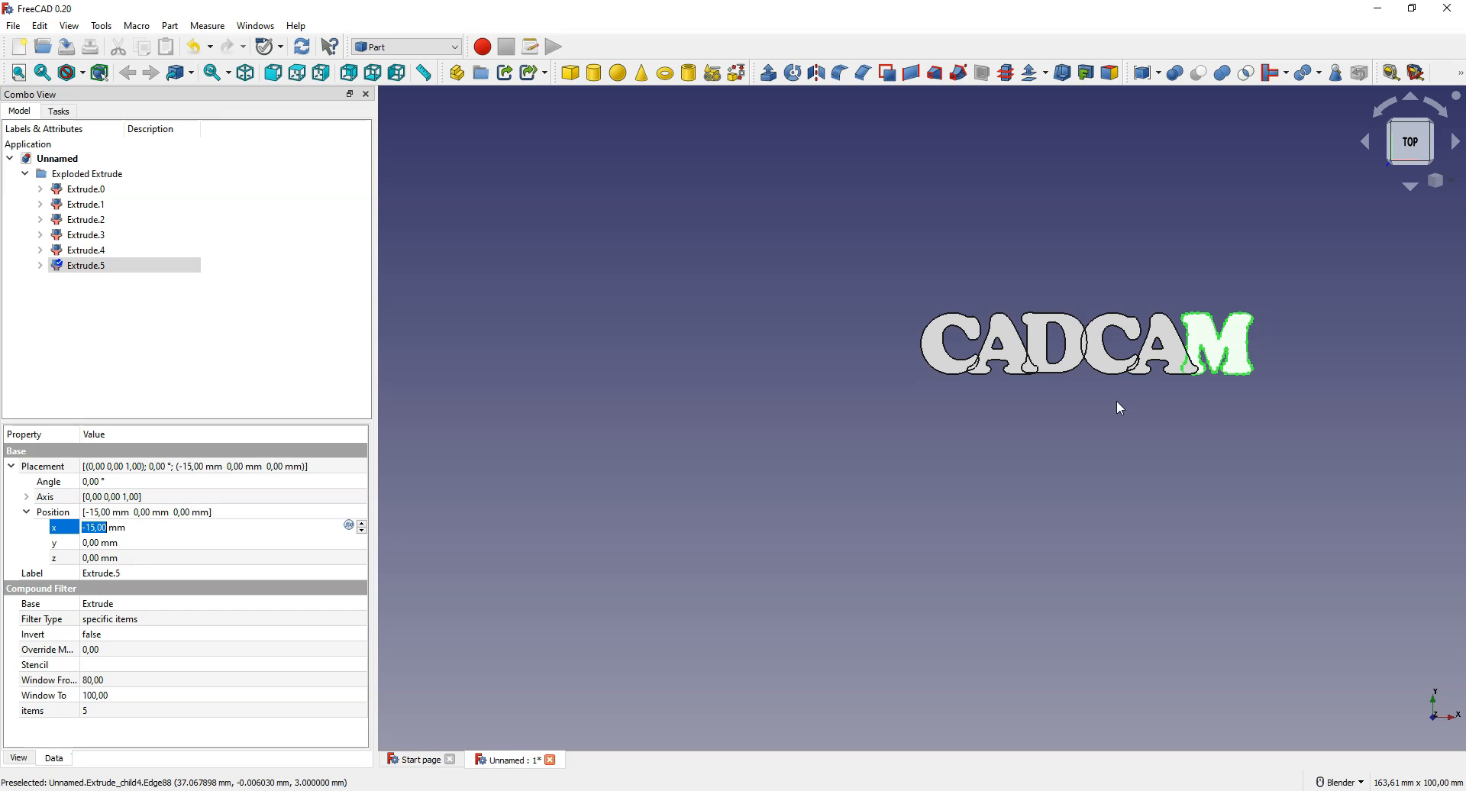
Fuse all six letter objects, Extrude.0 through Extrude.5, into one solid with a Boolean union
left_click(95, 193)
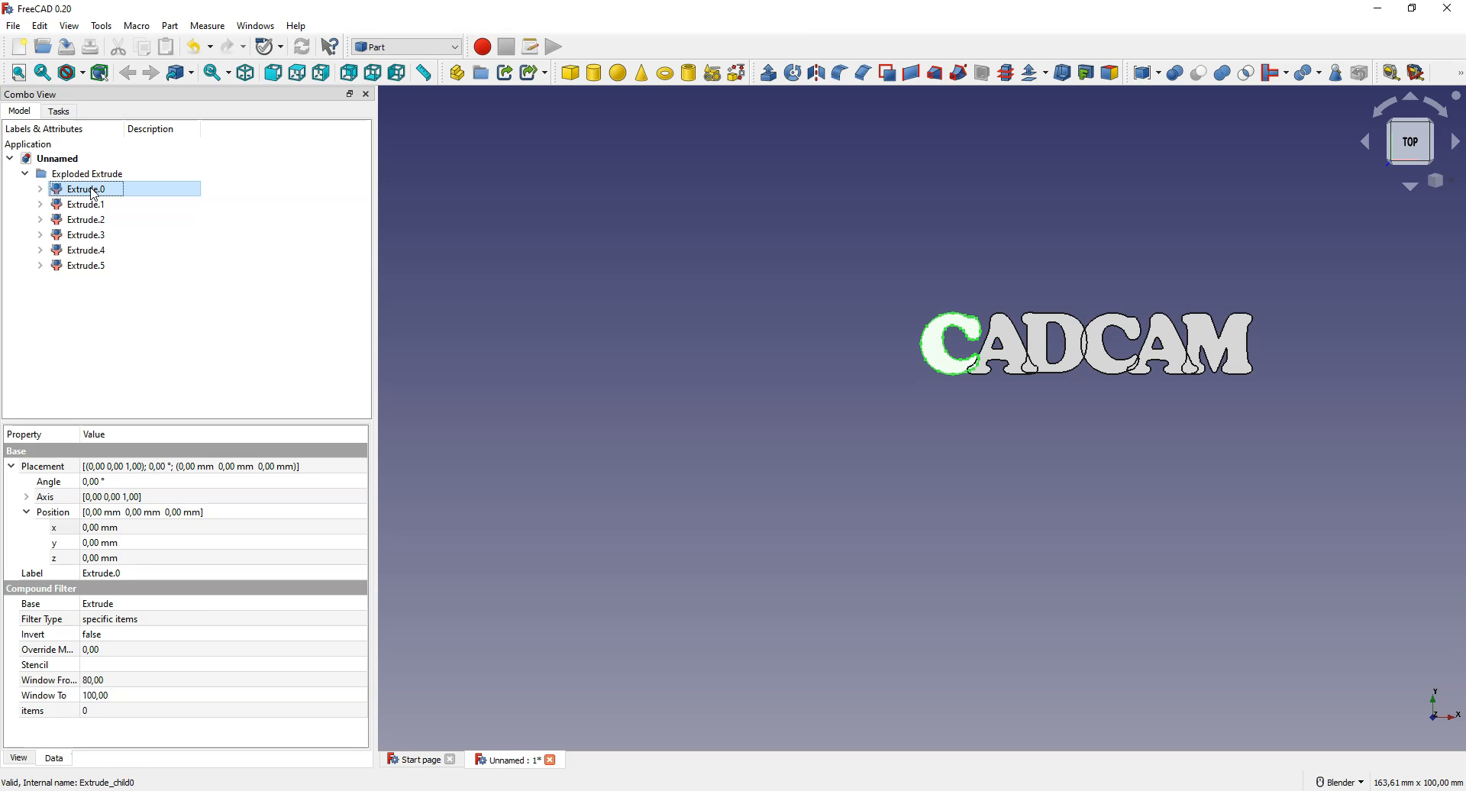
left_click(79, 265, "shift")
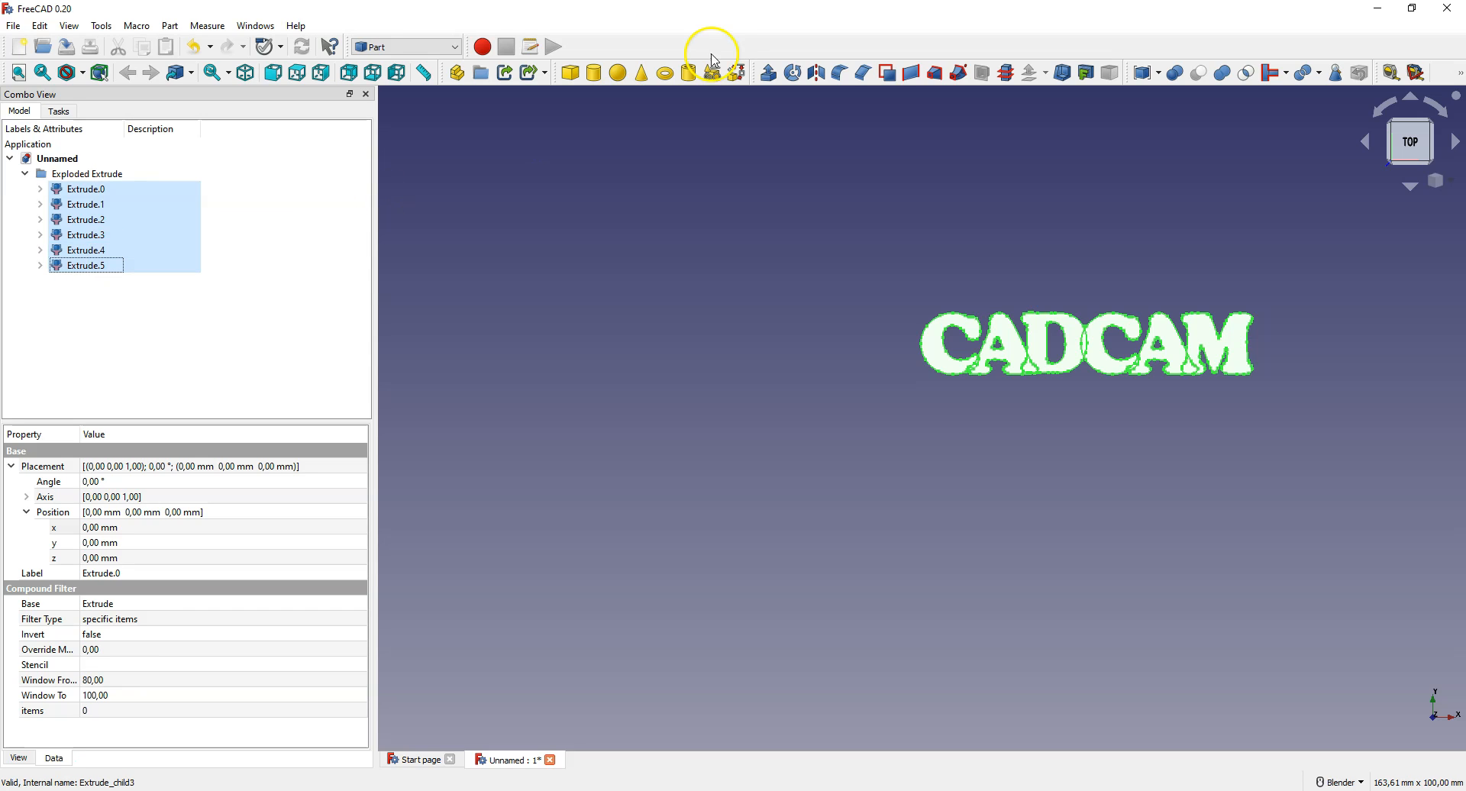
left_click(1226, 77)
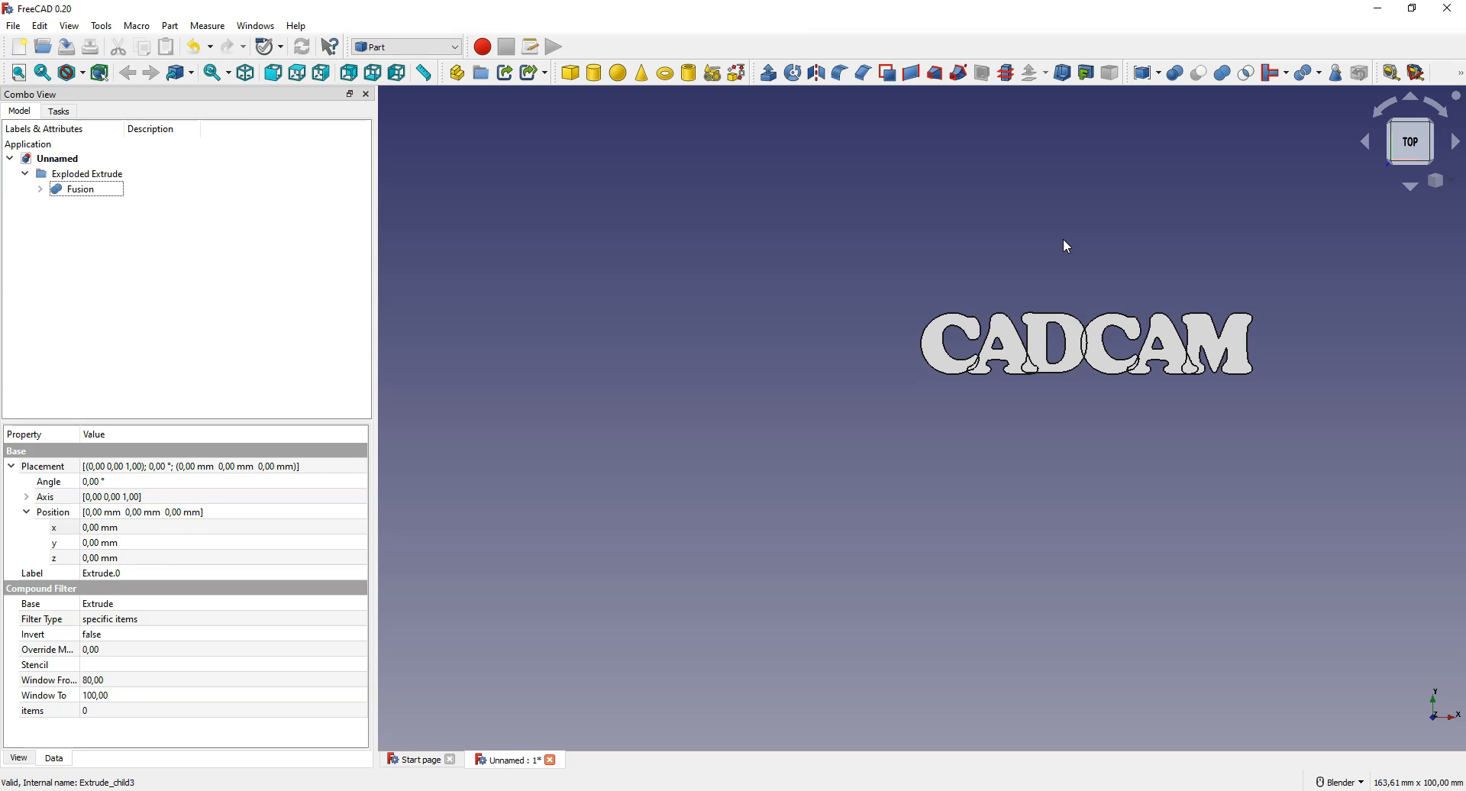
Try shifting the fused text along X to -6 mm, and return its X position to 0 mm
left_click(77, 191)
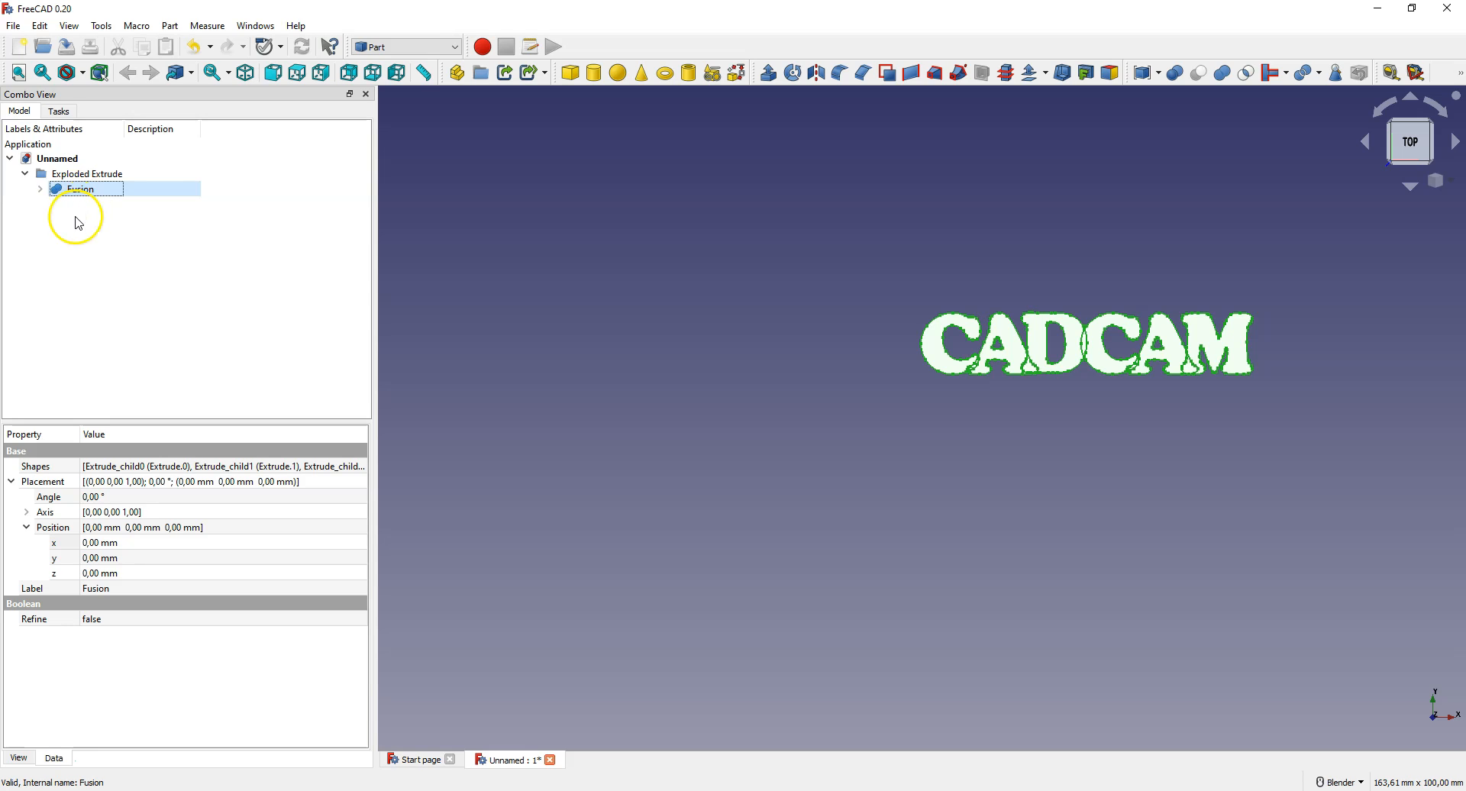
left_click(26, 528)
left_click(26, 530)
left_click(101, 543)
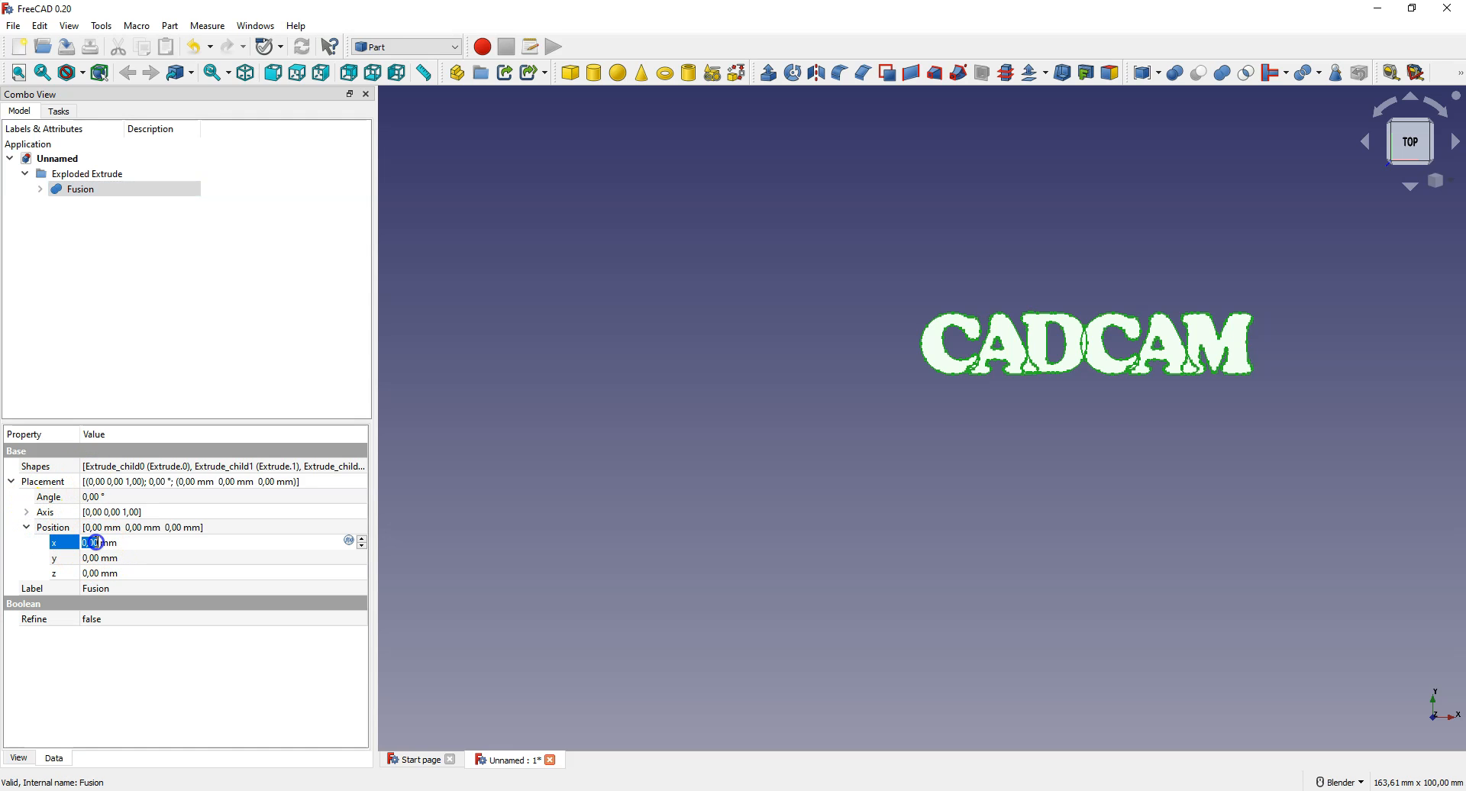
key("Down")
key("Down")
key("Down")
key("Down")
key("Up")
key("Up")
key("Up")
key("Up")
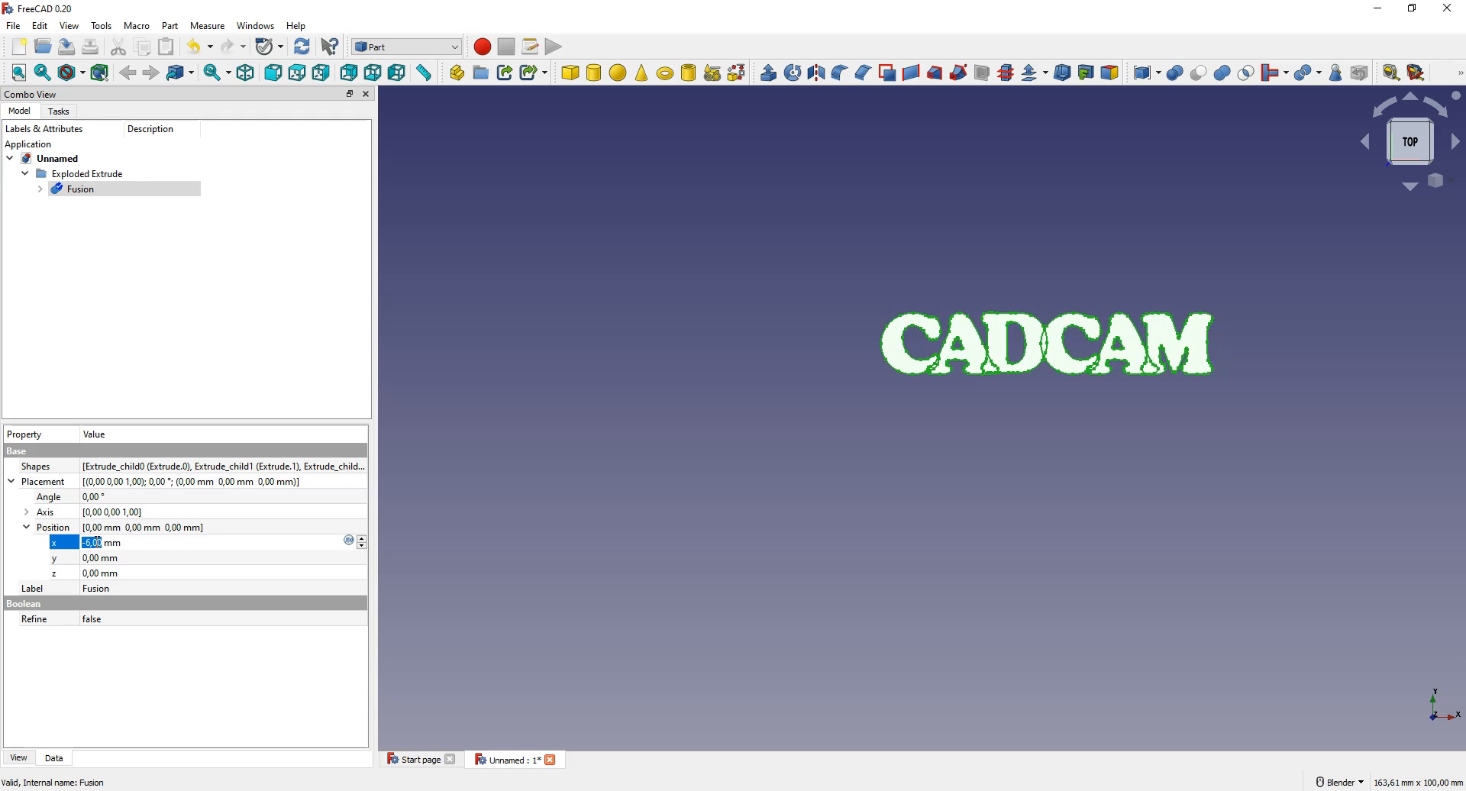
scroll(99, 543, "up", 2)
scroll(99, 543, "down", 2)
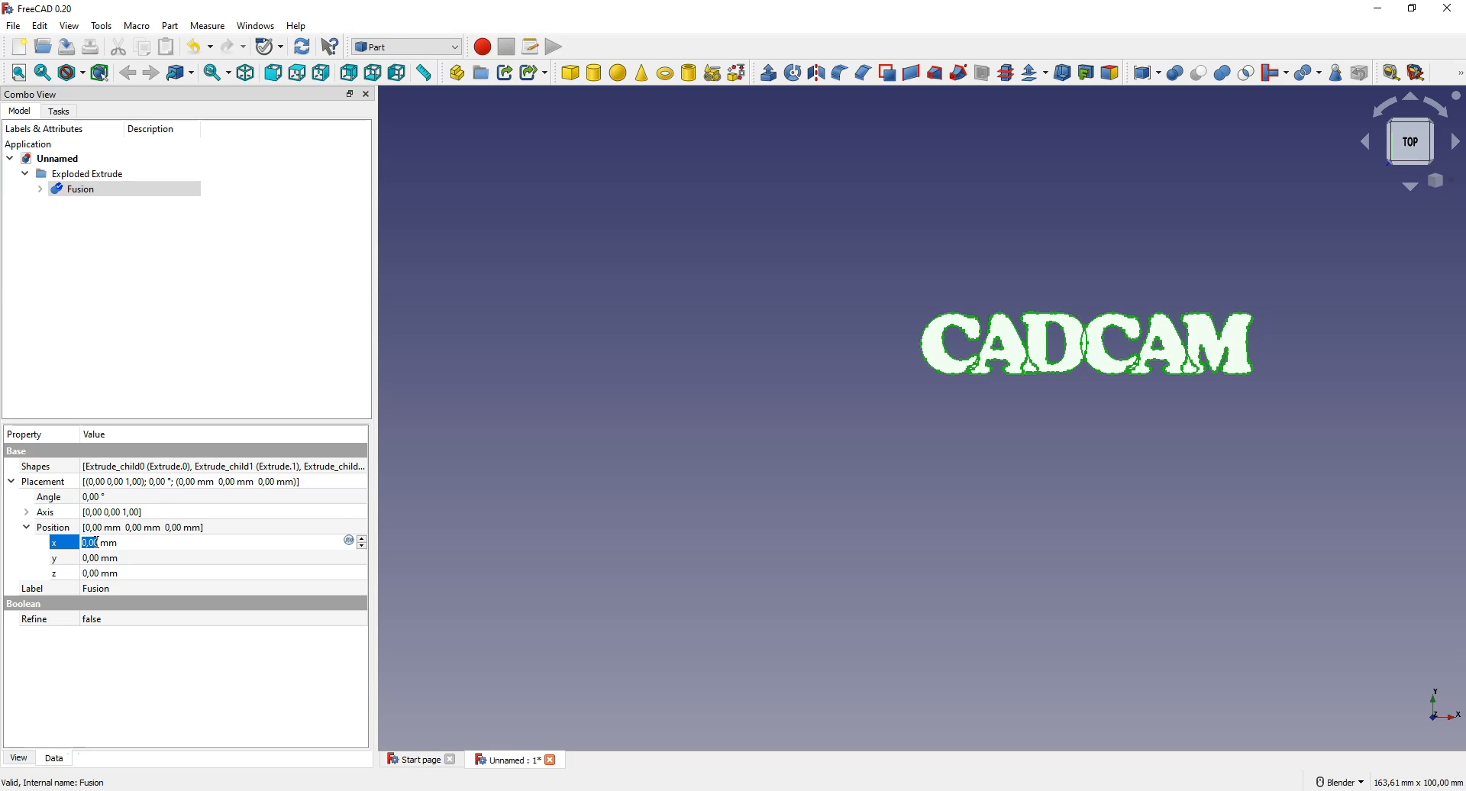
left_click(906, 517)
Set the Refine property of the fused text to true and recompute the document to remove the overlap edges
scroll(1050, 411, "down", 2)
scroll(1042, 416, "up", 5)
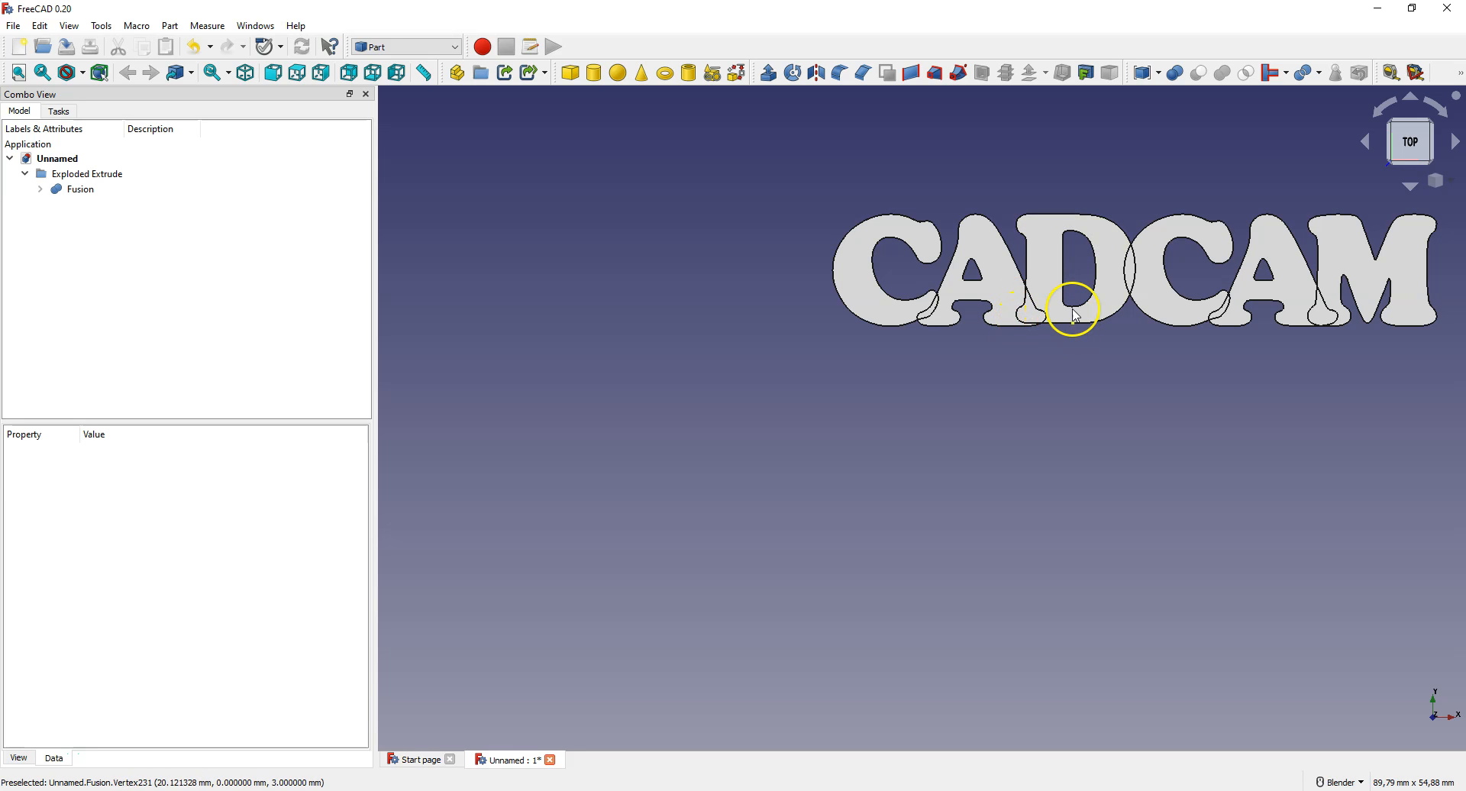
left_click(84, 191)
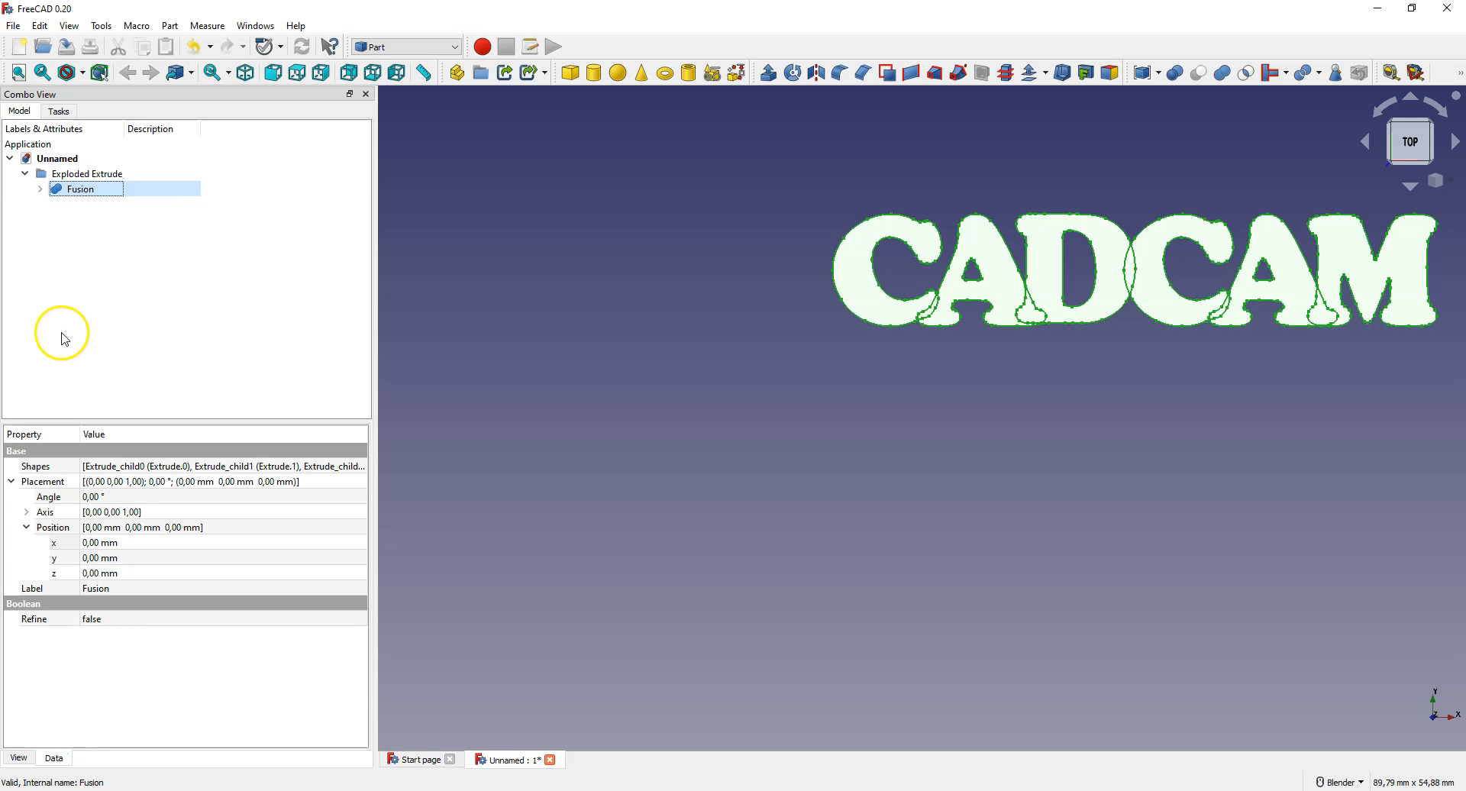
left_click(116, 622)
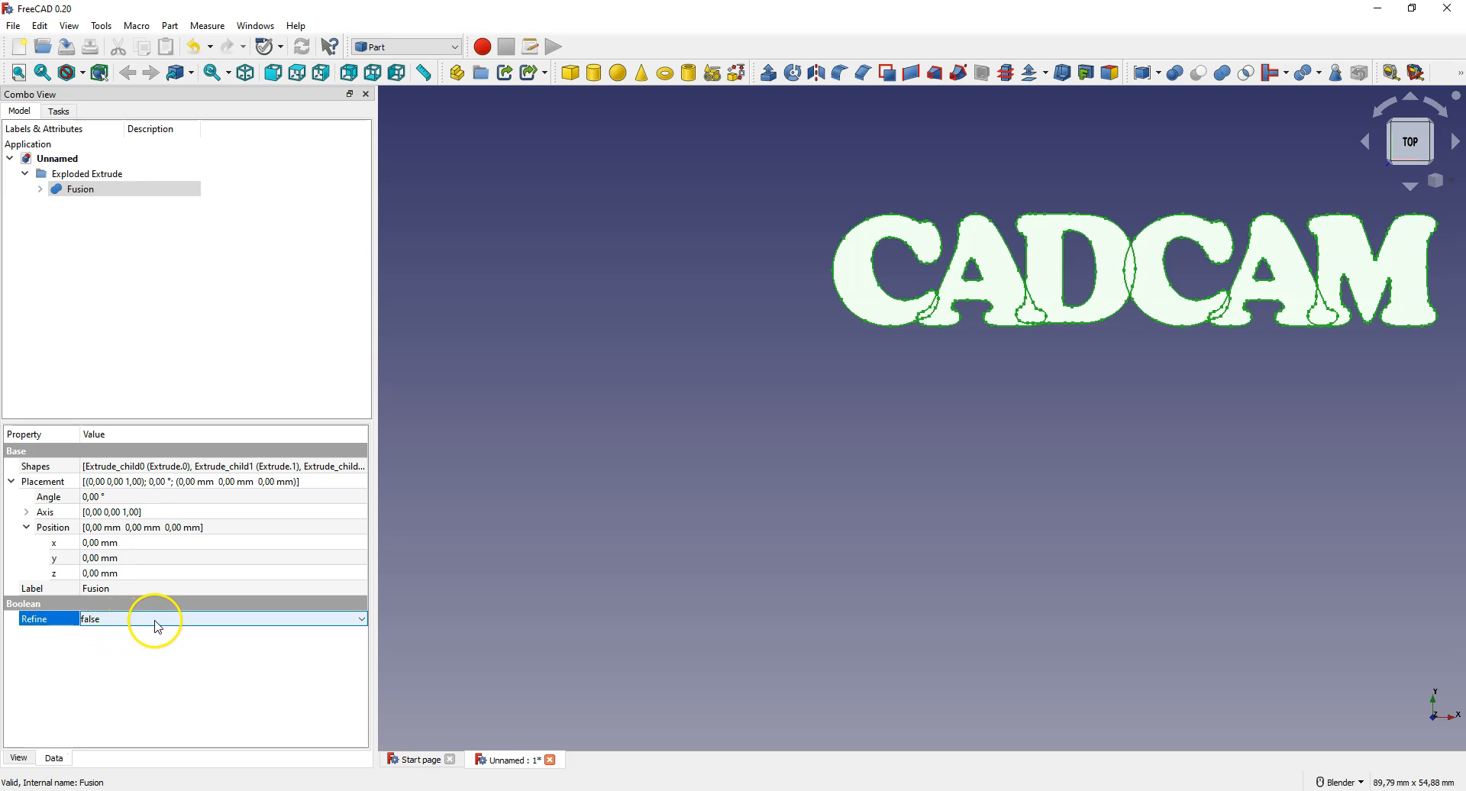
left_click(153, 619)
left_click(131, 642)
left_click(302, 46)
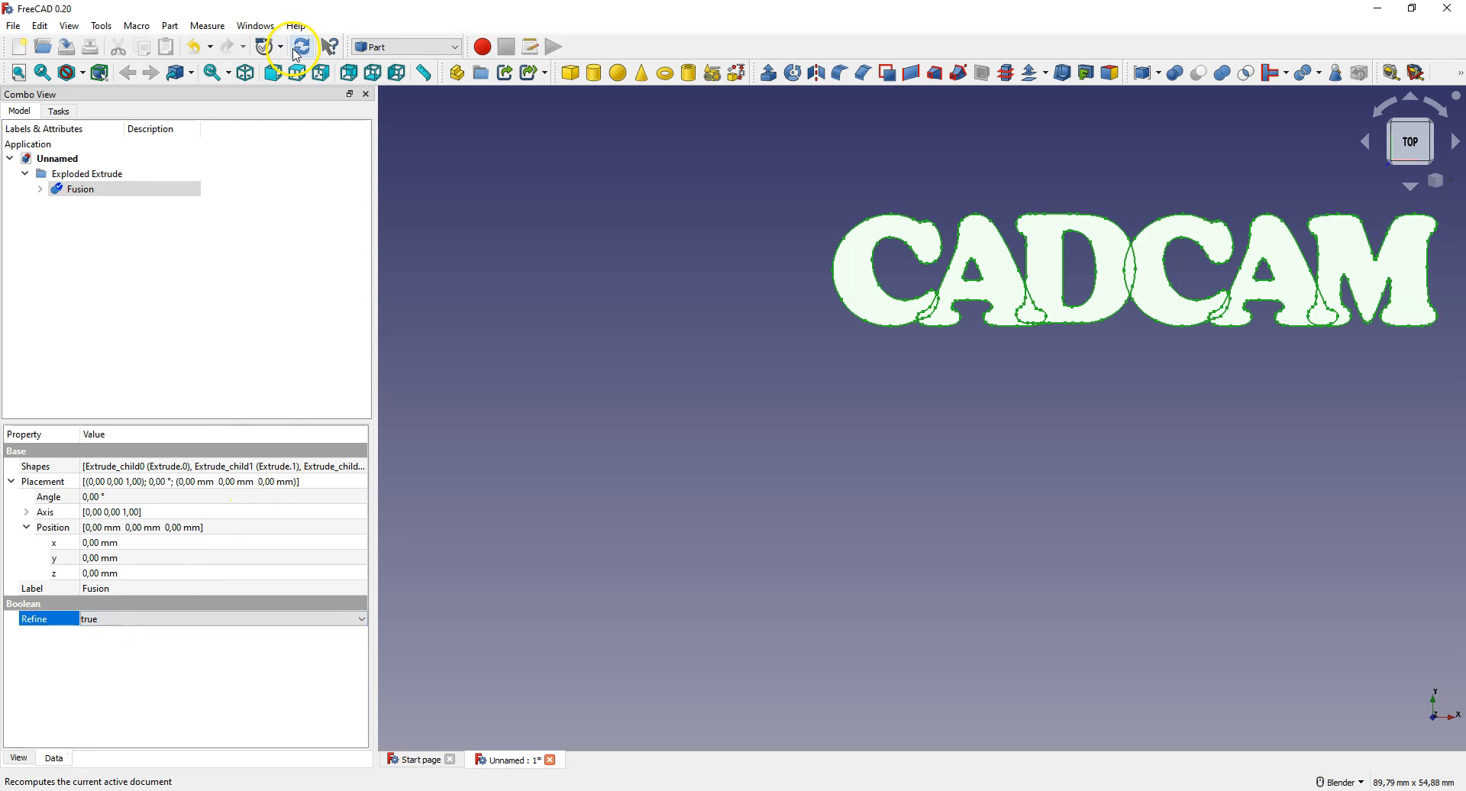
Examine the refined CADCAM text from above and from an oblique angle
left_click(634, 395)
middle_click_drag(1039, 412, 1083, 408, "shift")
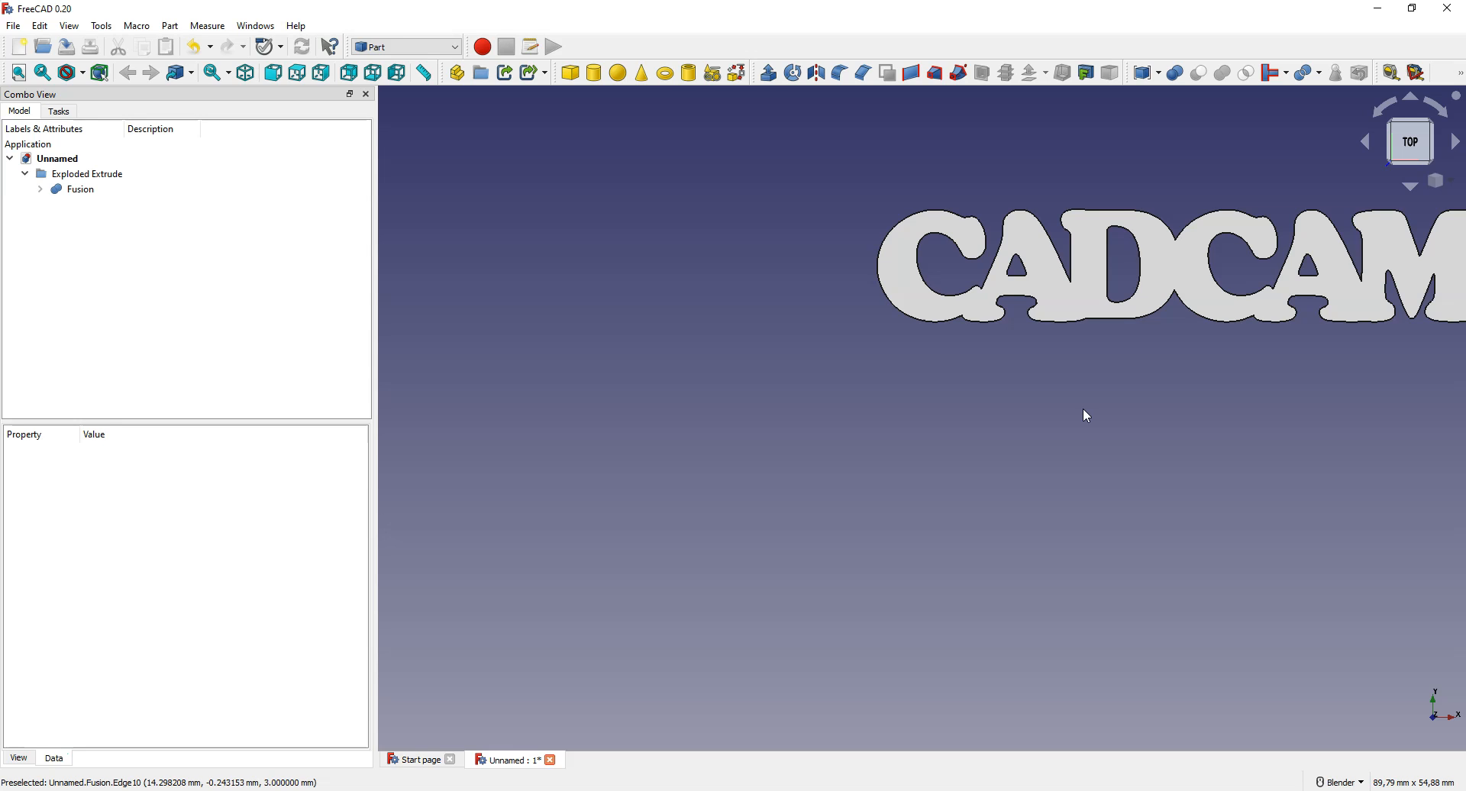
scroll(1083, 407, "down", 3)
scroll(1247, 327, "up", 4)
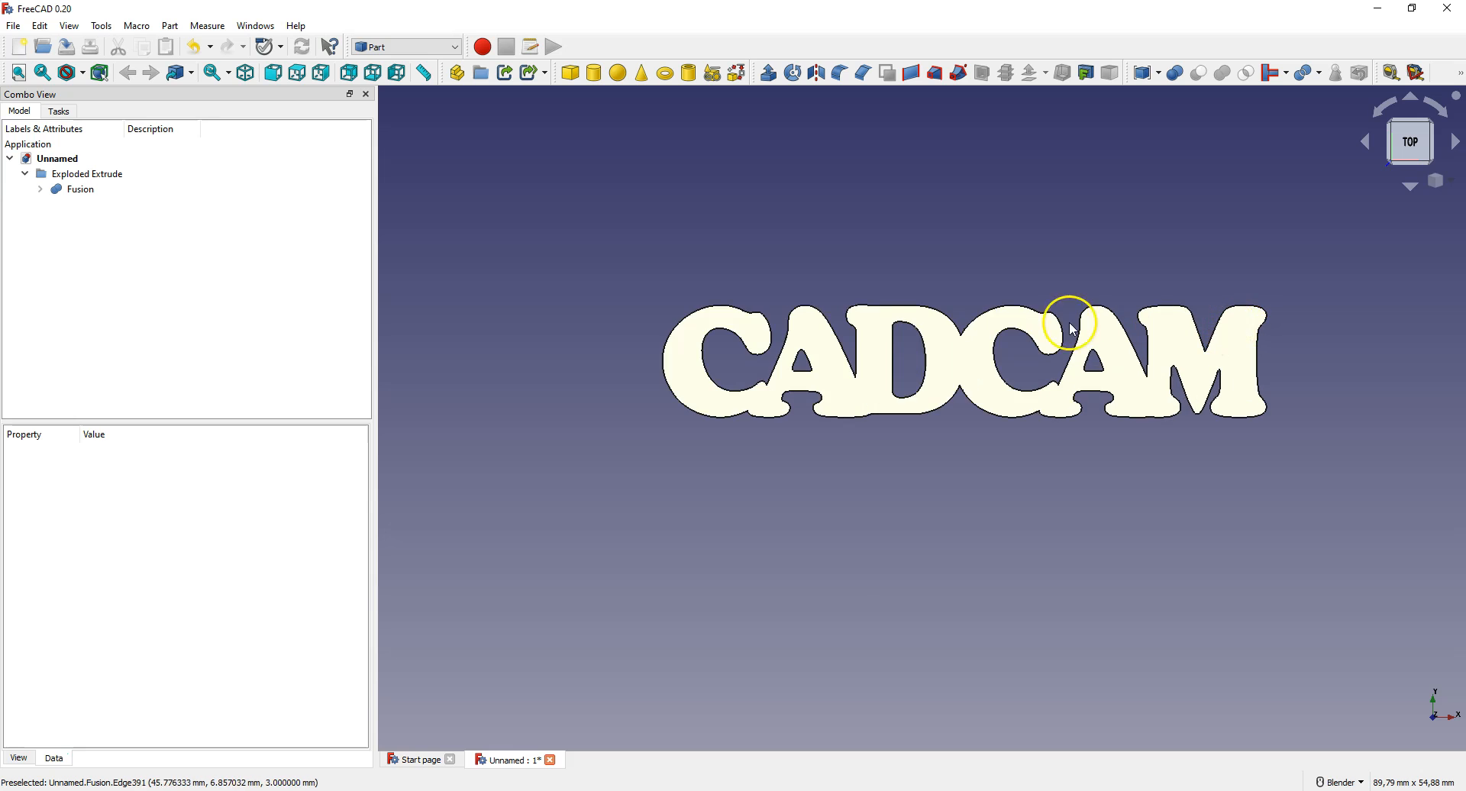
middle_click_drag(611, 468, 550, 420)
middle_click_drag(692, 387, 941, 329)
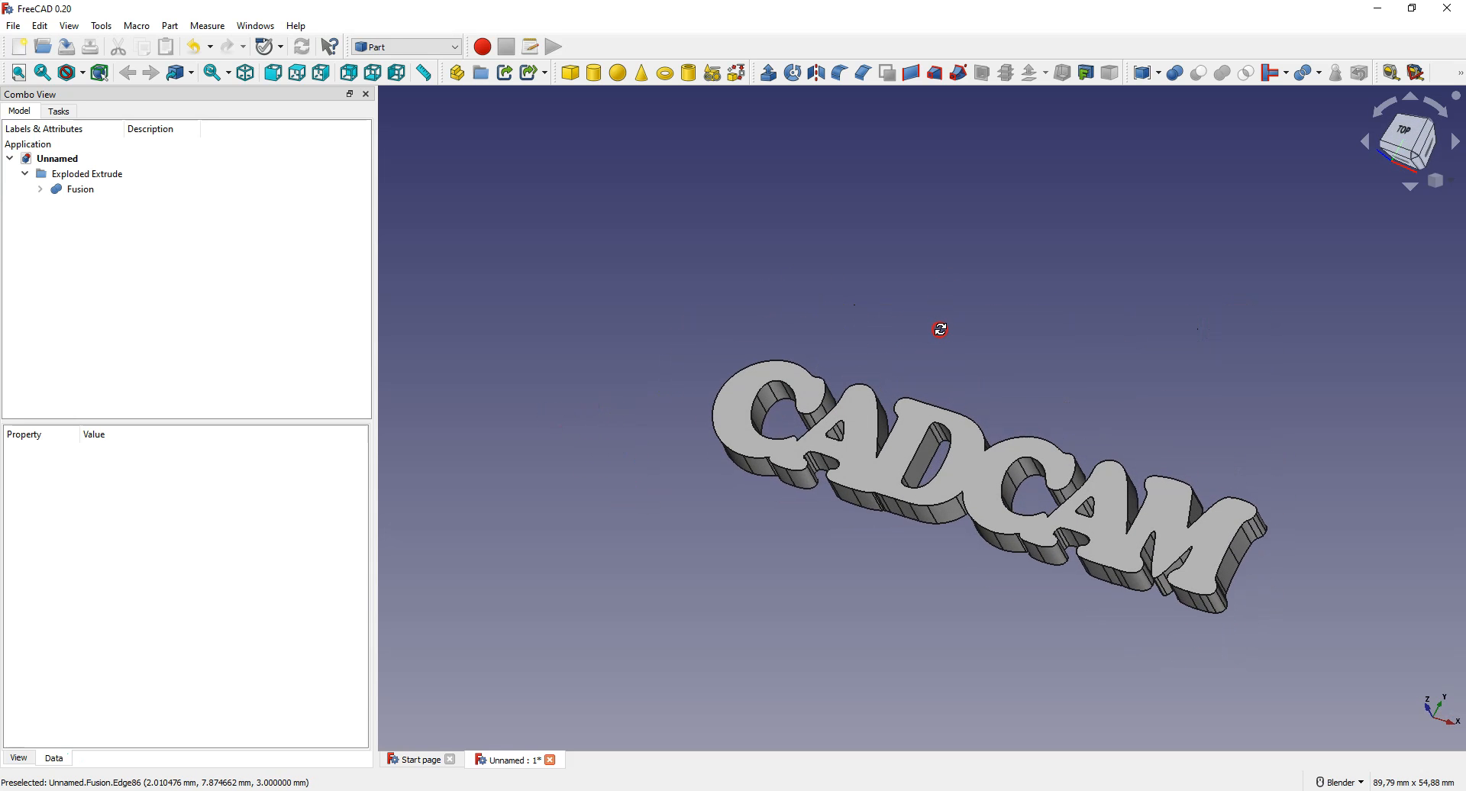